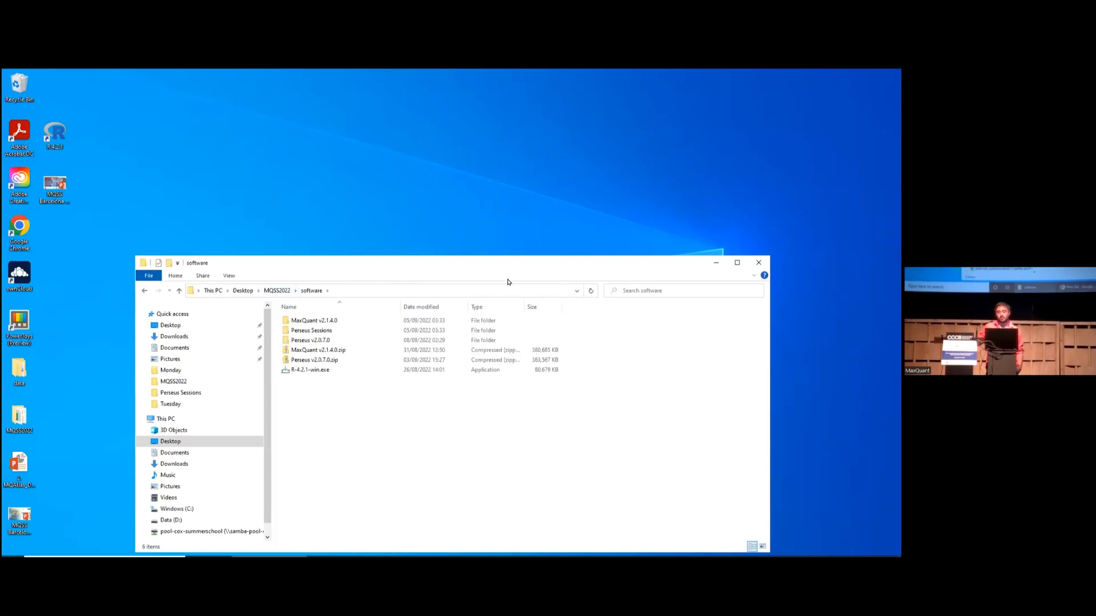
# Launch Perseus.exe from the Perseus v2.0.7.0 folder inside the MQSS2022 software directory
pyautogui.moveTo(513, 264); pyautogui.dragTo(509, 241)
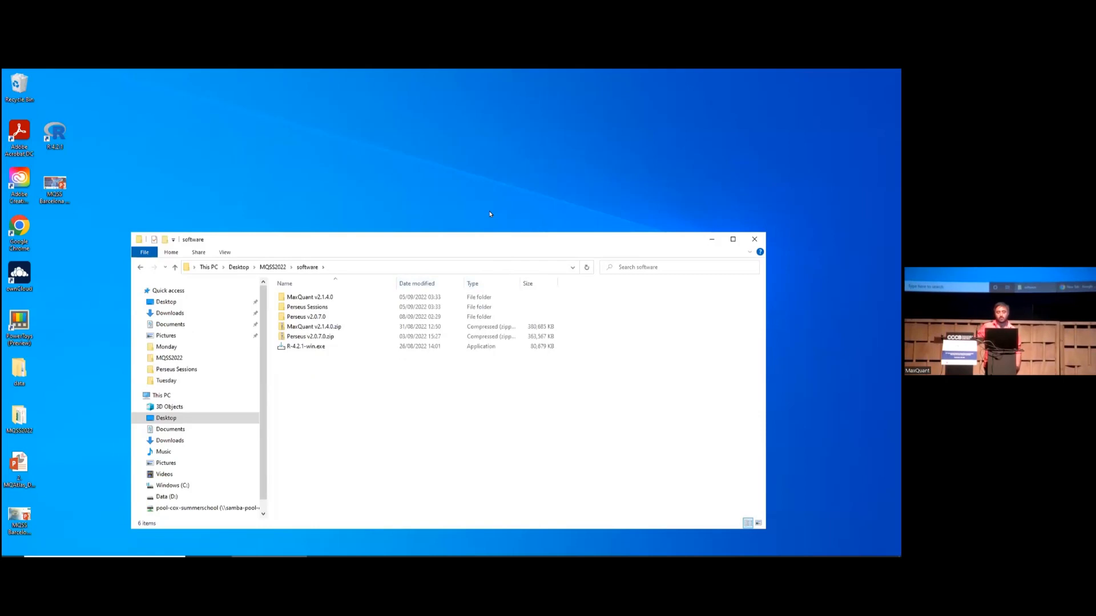
pyautogui.click(273, 267)
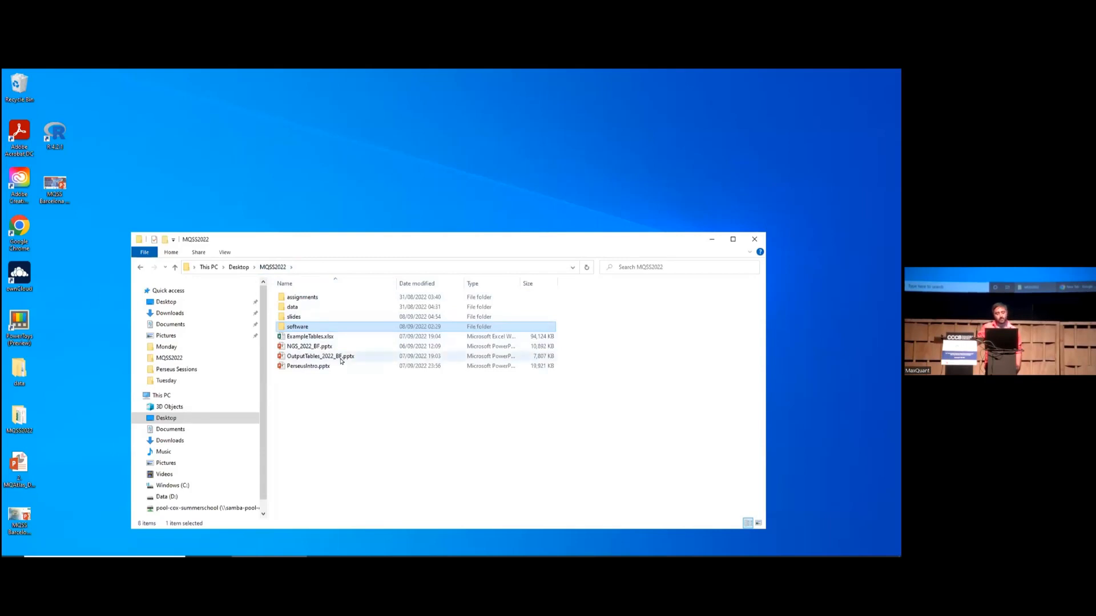
pyautogui.doubleClick(313, 327)
pyautogui.doubleClick(335, 316)
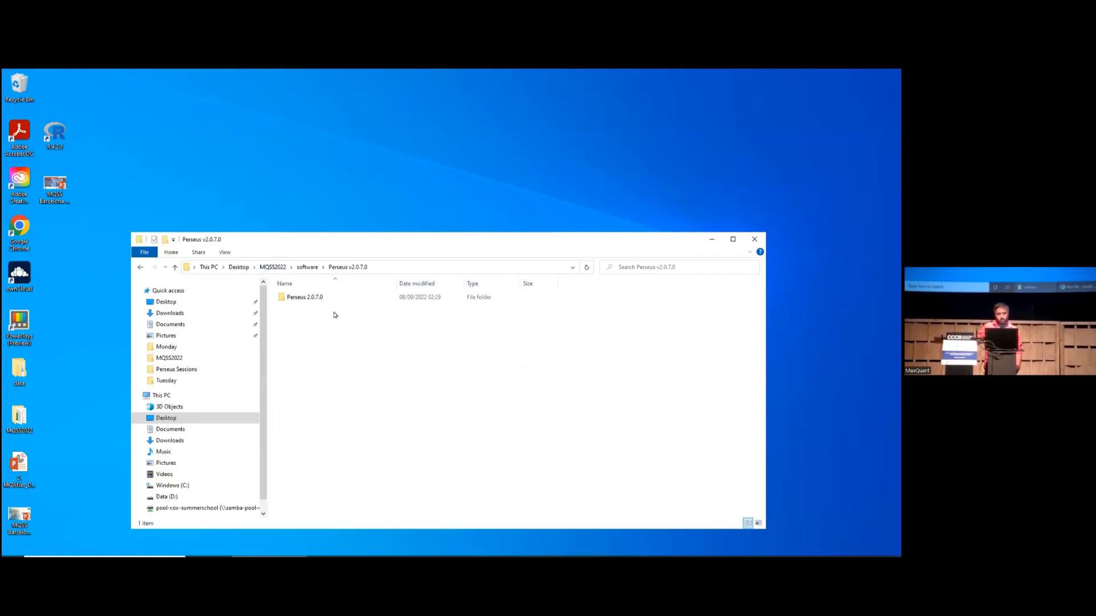
pyautogui.doubleClick(325, 297)
pyautogui.doubleClick(319, 329)
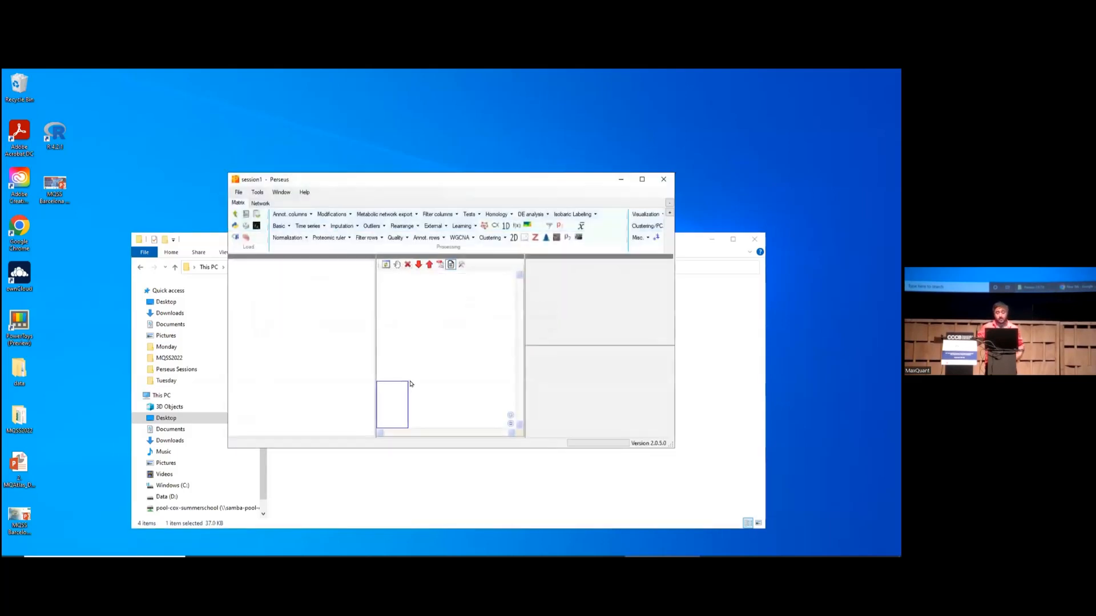
# Go back to the software directory in the file browser and open the Perseus Sessions folder
pyautogui.click(419, 476)
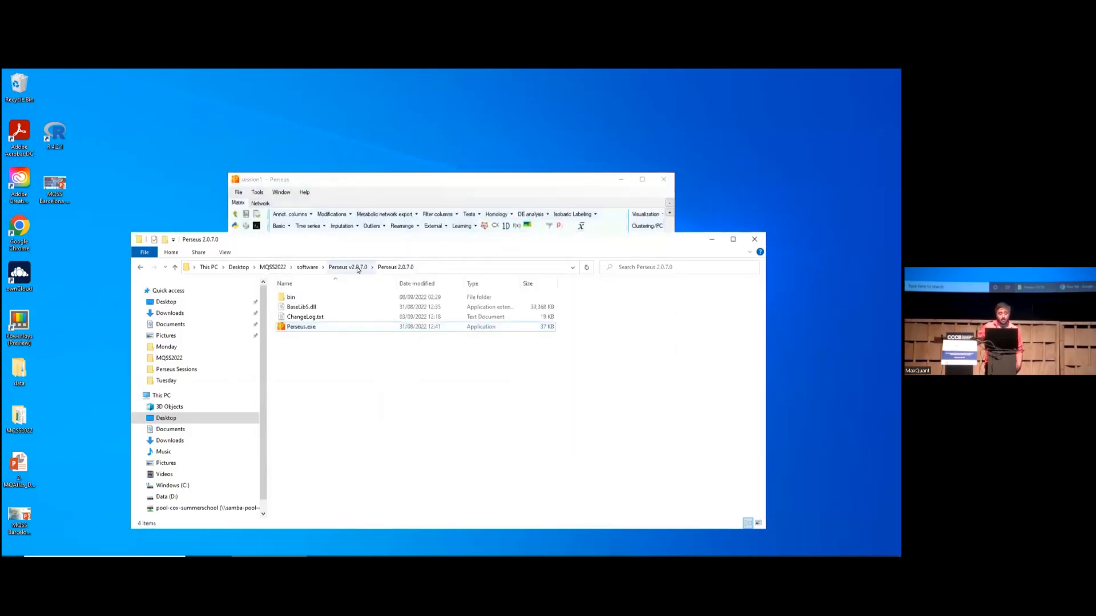
pyautogui.click(307, 267)
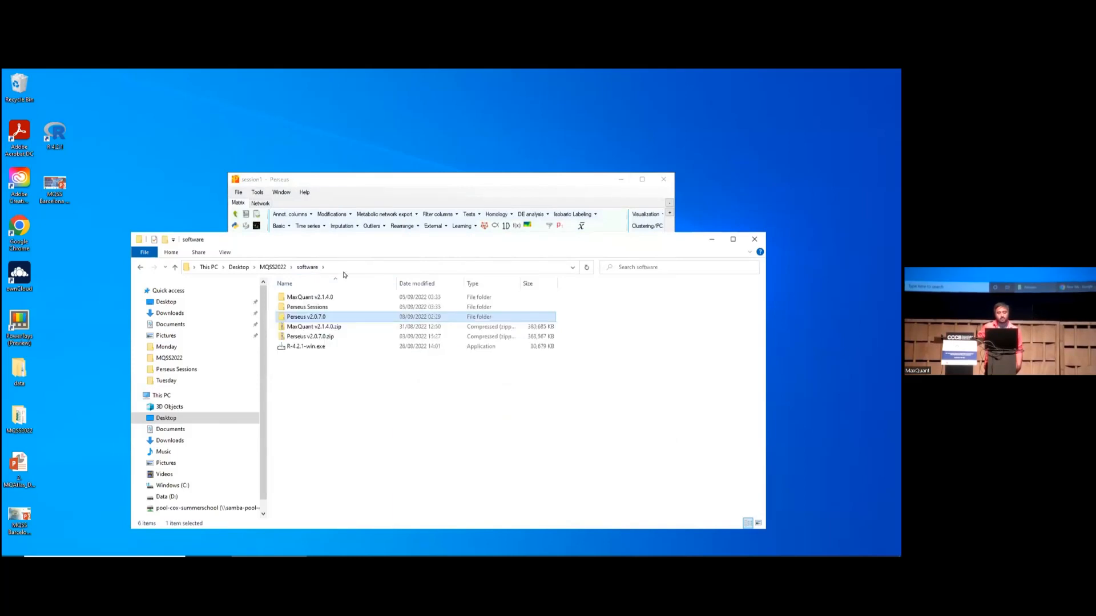
pyautogui.doubleClick(352, 308)
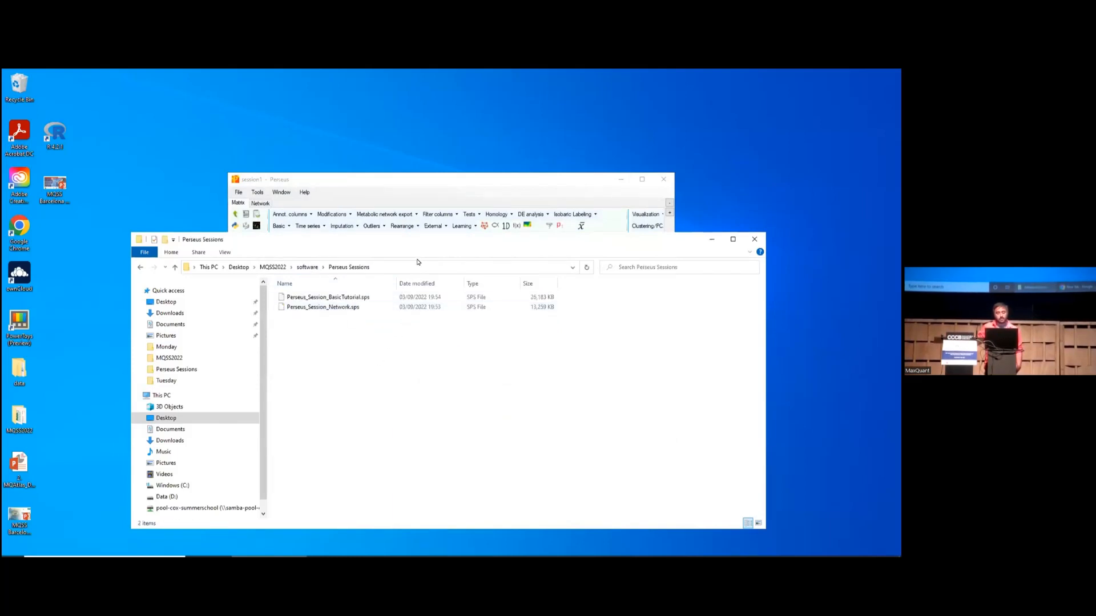
# Arrange the two windows, load Perseus_Session_BasicTutorial.sps into Perseus, and maximize the Perseus window
pyautogui.moveTo(427, 246); pyautogui.dragTo(463, 281)
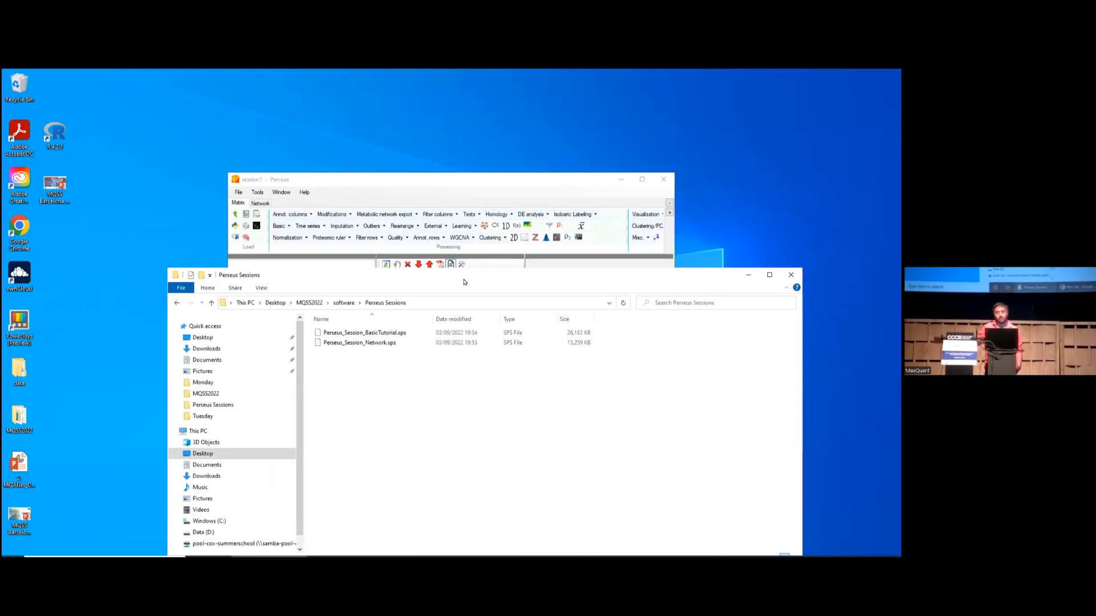
pyautogui.click(426, 174)
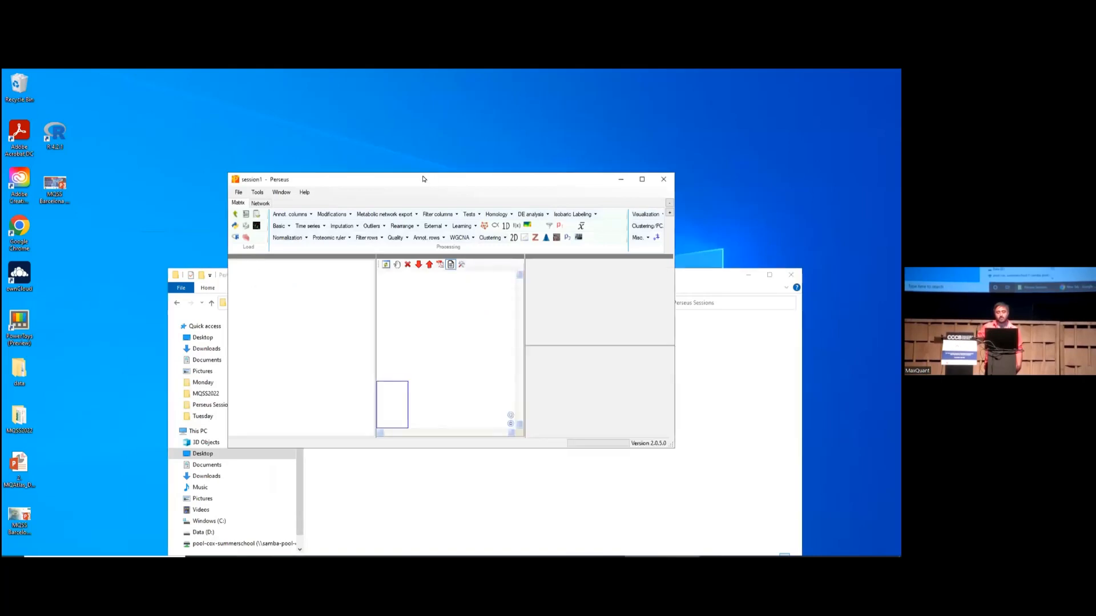
pyautogui.moveTo(423, 179); pyautogui.dragTo(266, 92)
pyautogui.click(573, 278)
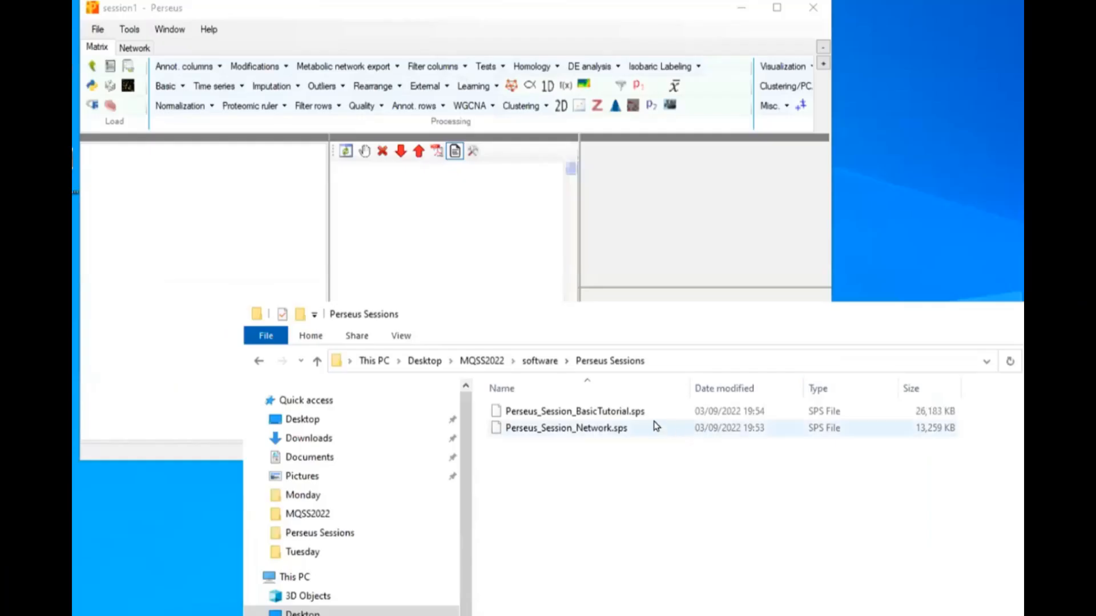
pyautogui.click(404, 332)
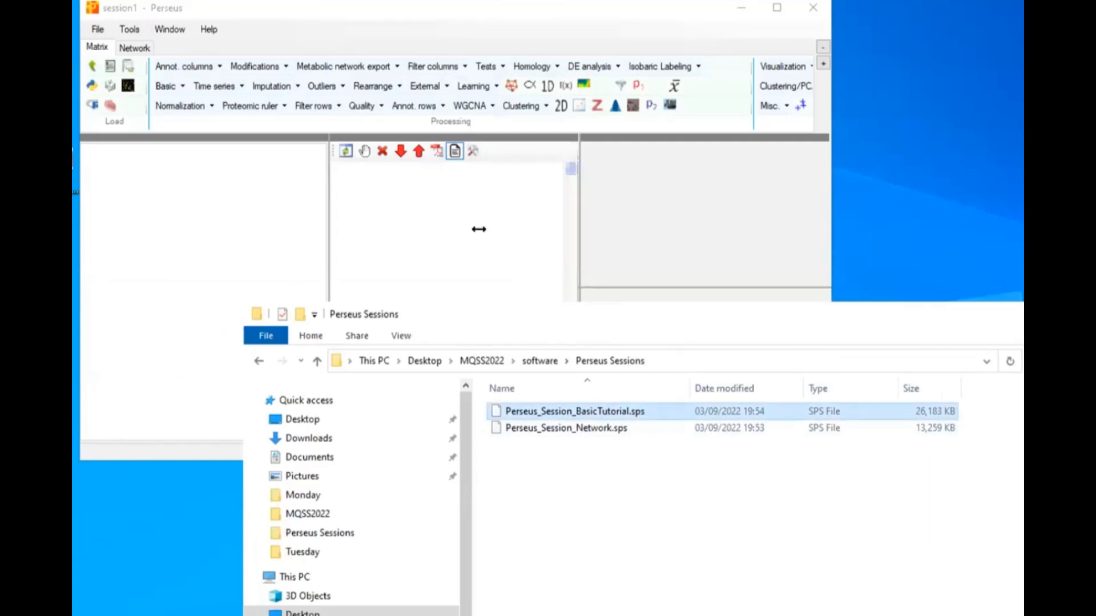
pyautogui.click(679, 19)
pyautogui.click(776, 8)
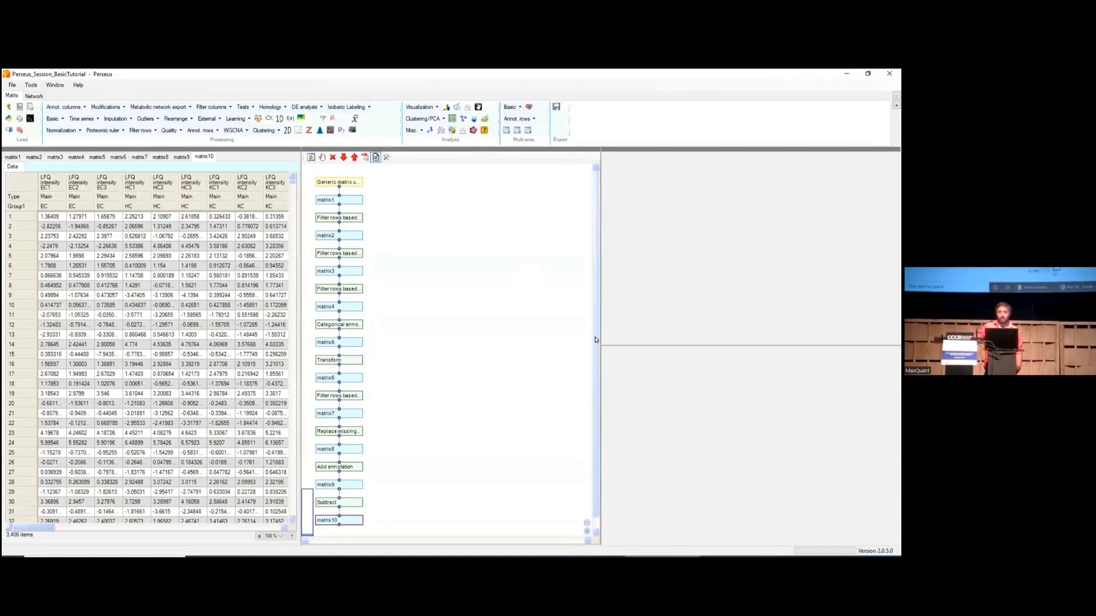
# Clone matrix10 at the end of the workflow
pyautogui.moveTo(595, 238); pyautogui.dragTo(595, 251)
pyautogui.click(342, 510)
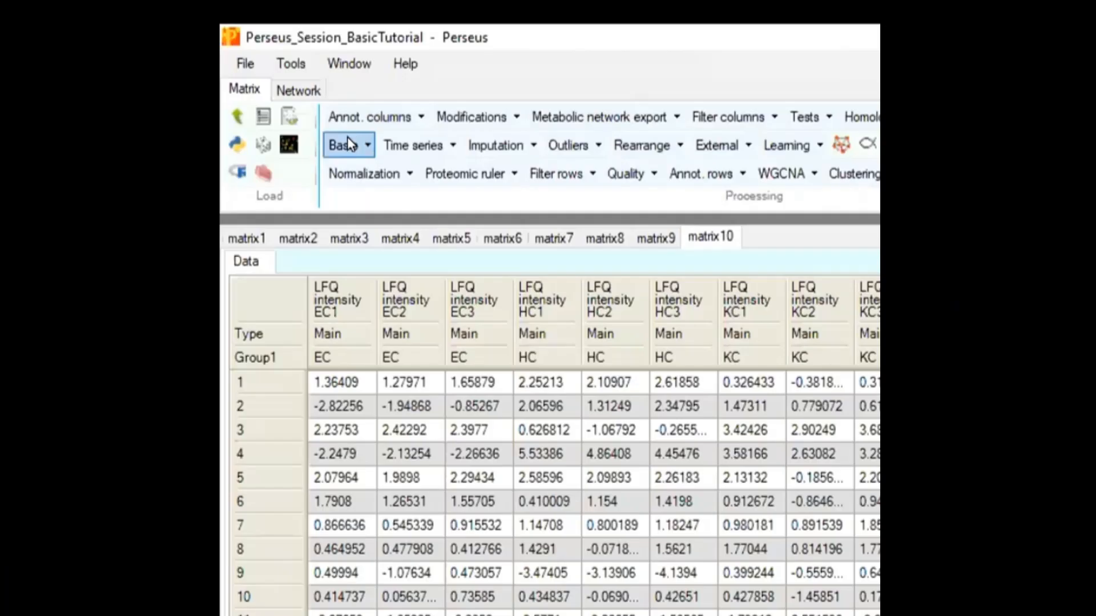
pyautogui.click(347, 143)
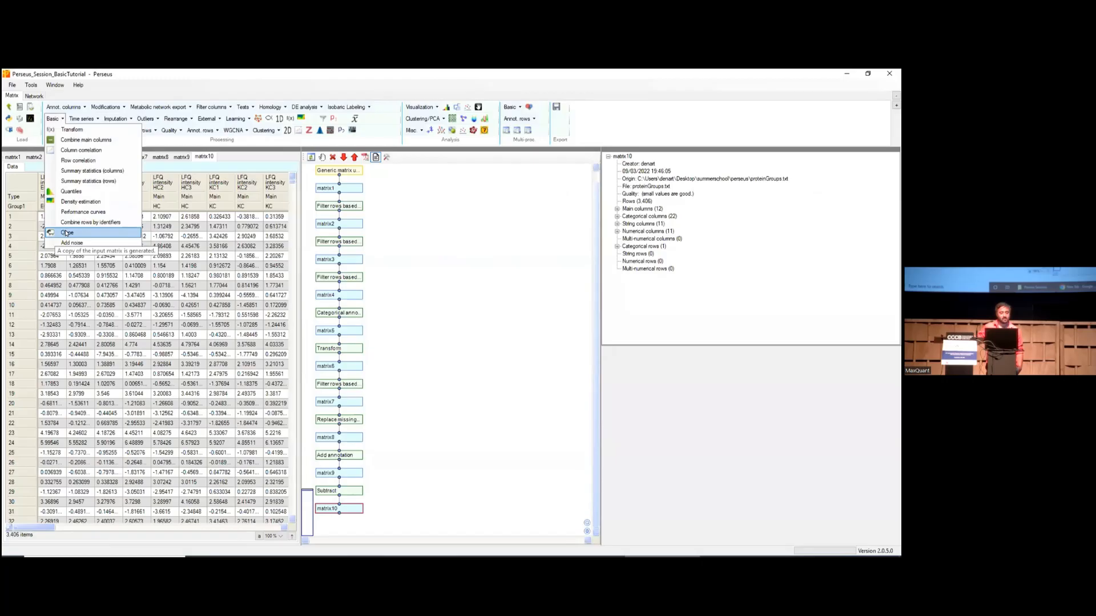
pyautogui.click(66, 233)
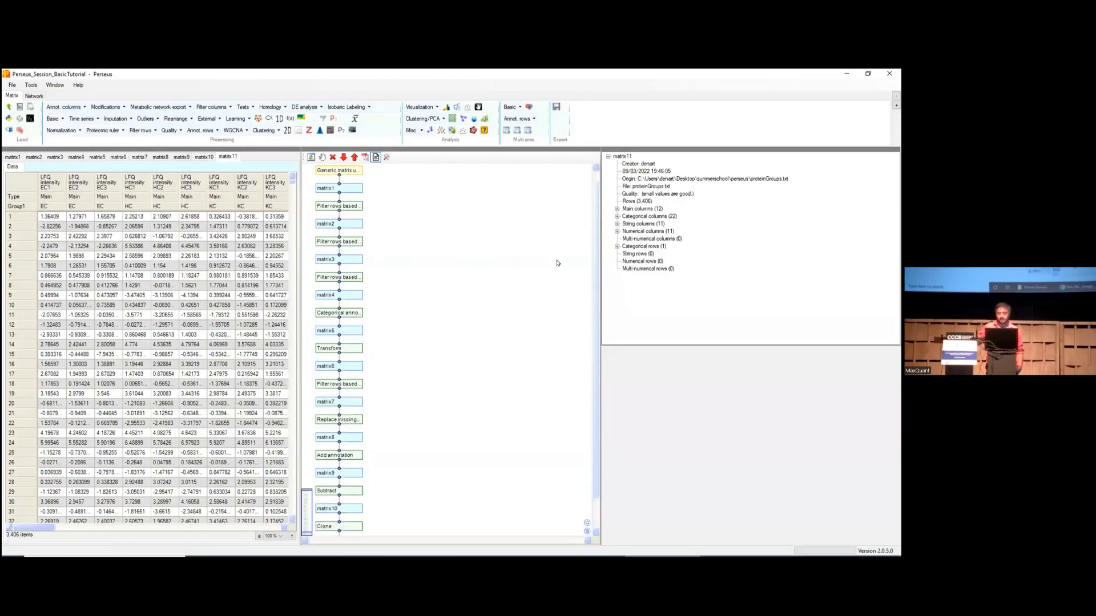
# Move the Clone node and matrix11 beside the start of the workflow, near the Generic matrix upload node
pyautogui.moveTo(593, 199); pyautogui.dragTo(592, 232)
pyautogui.moveTo(393, 511); pyautogui.dragTo(335, 487)
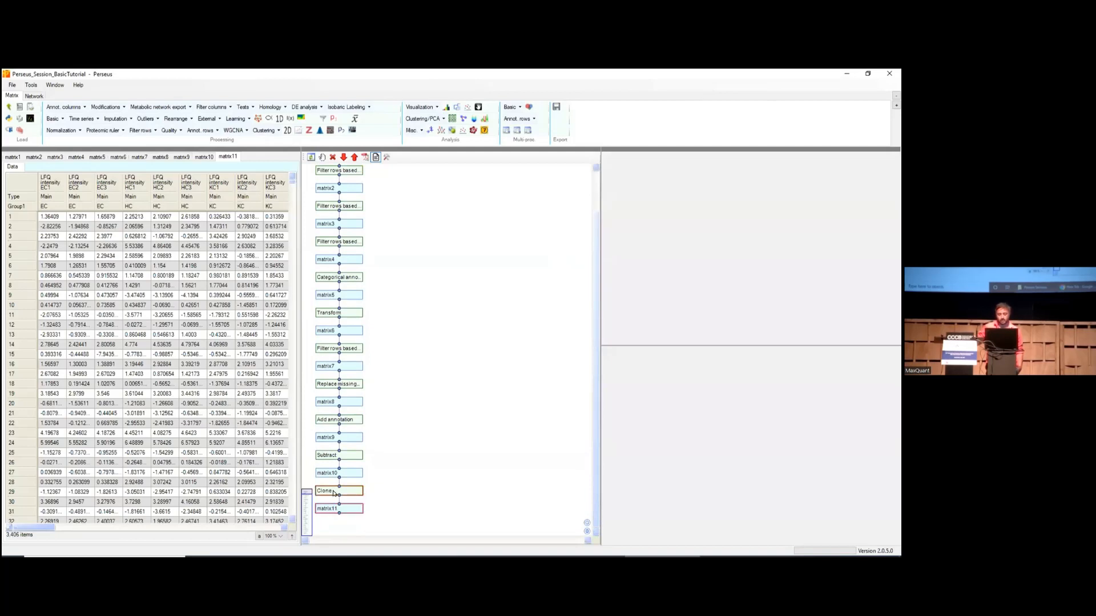
pyautogui.moveTo(333, 492)
pyautogui.mouseDown()
pyautogui.moveTo(364, 498)
pyautogui.moveTo(425, 380)
pyautogui.moveTo(413, 207)
pyautogui.moveTo(422, 191)
pyautogui.mouseUp()
pyautogui.scroll(2, 463, 264)
pyautogui.moveTo(433, 239); pyautogui.dragTo(417, 186)
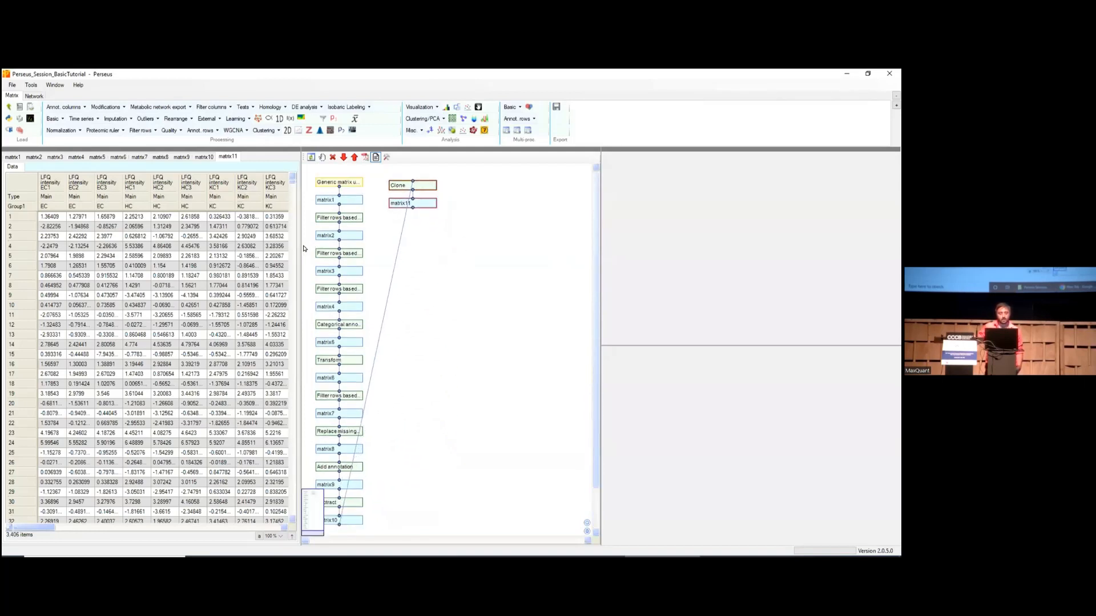
# Widen the data table and shift the workflow pane so the Clone and matrix11 nodes stay in view
pyautogui.moveTo(301, 251); pyautogui.dragTo(480, 257)
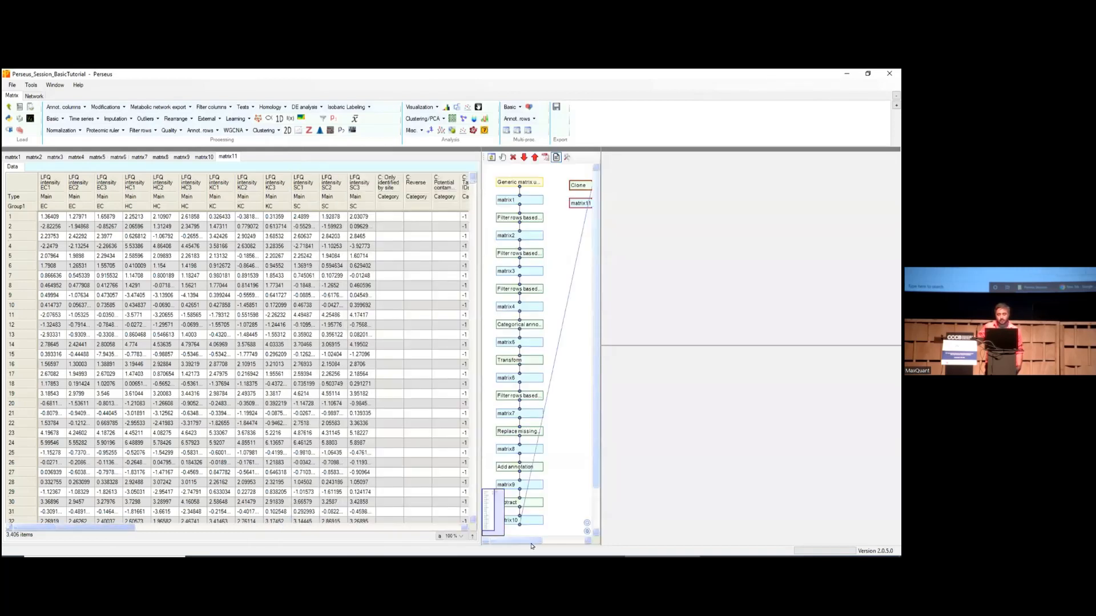
pyautogui.moveTo(527, 540); pyautogui.dragTo(560, 540)
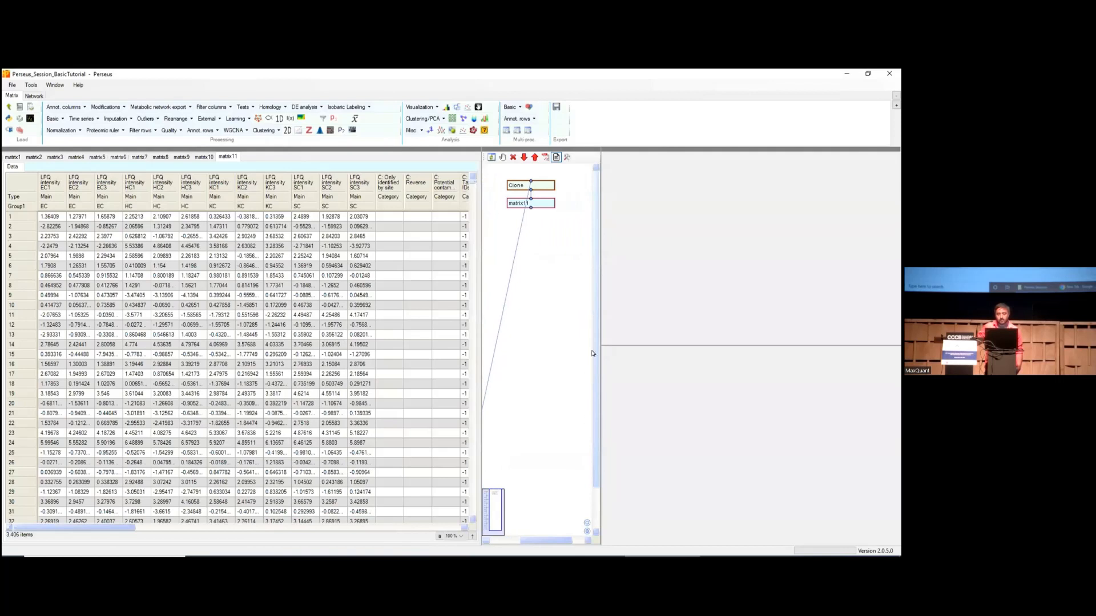
pyautogui.moveTo(603, 313); pyautogui.dragTo(657, 311)
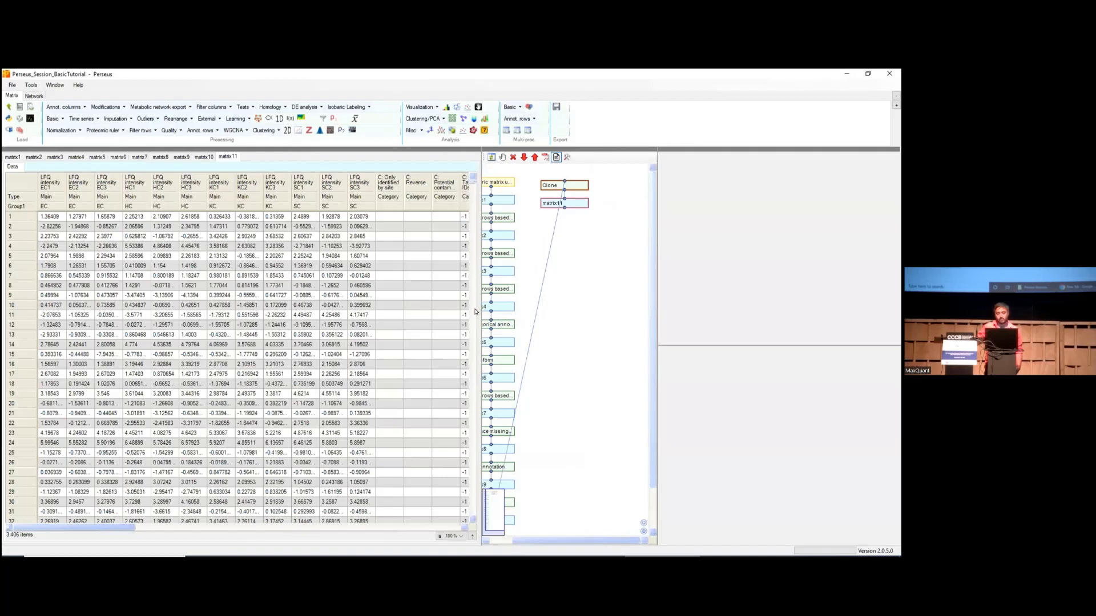
pyautogui.moveTo(477, 308); pyautogui.dragTo(520, 308)
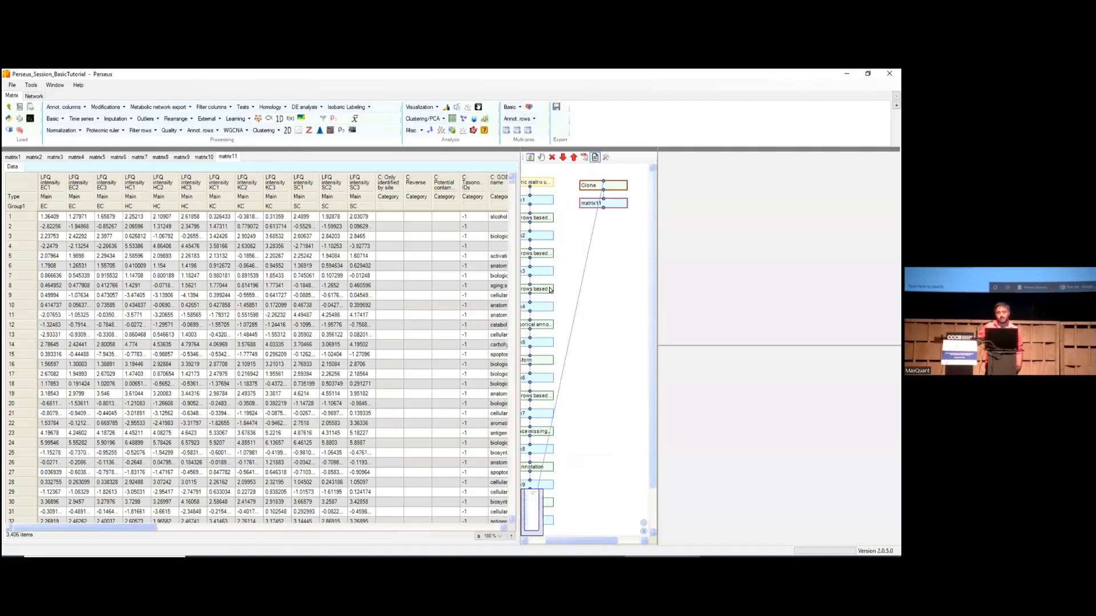
pyautogui.moveTo(599, 537); pyautogui.dragTo(627, 487)
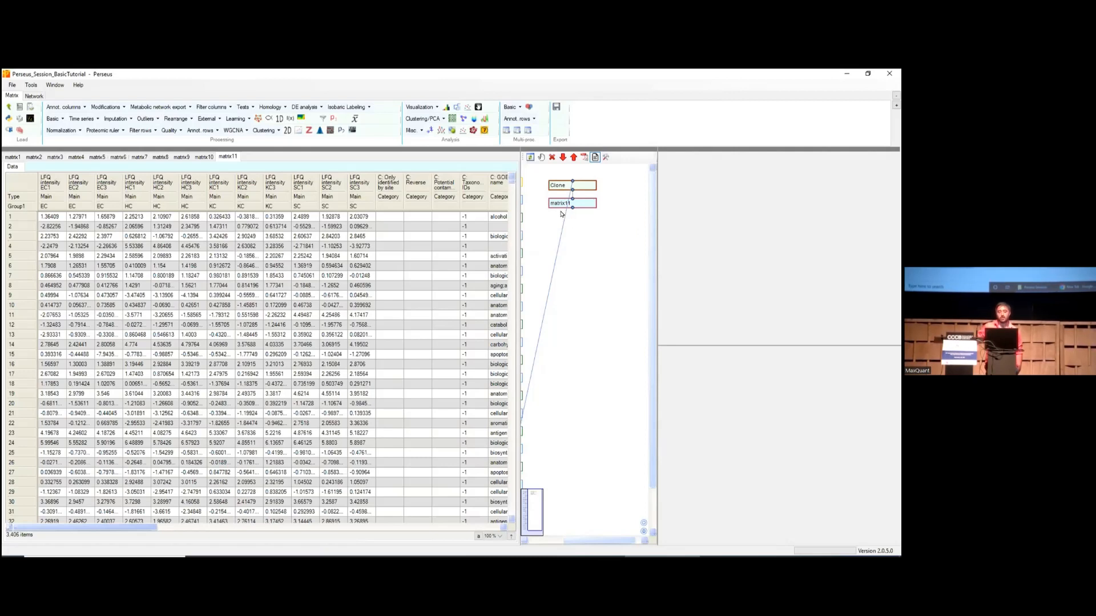
# Create a volcano plot for matrix11 comparing EC with HC in Group1, using a two-sided t-test, 250 randomizations, FDR 0.05 and S0 0.1
pyautogui.click(586, 224)
pyautogui.click(580, 204)
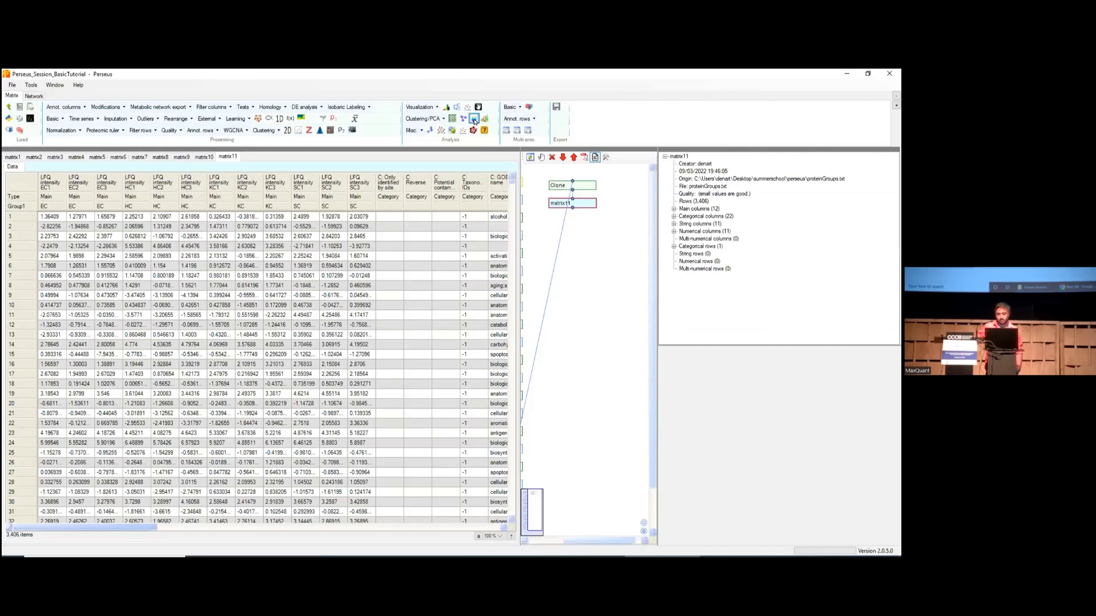
pyautogui.click(473, 120)
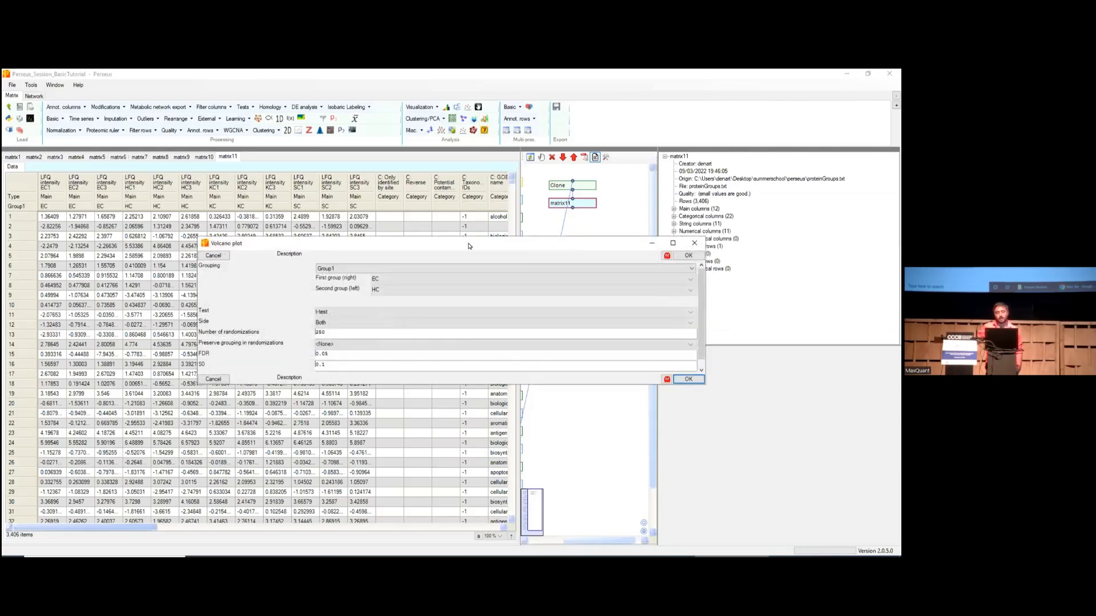
pyautogui.moveTo(467, 246); pyautogui.dragTo(476, 223)
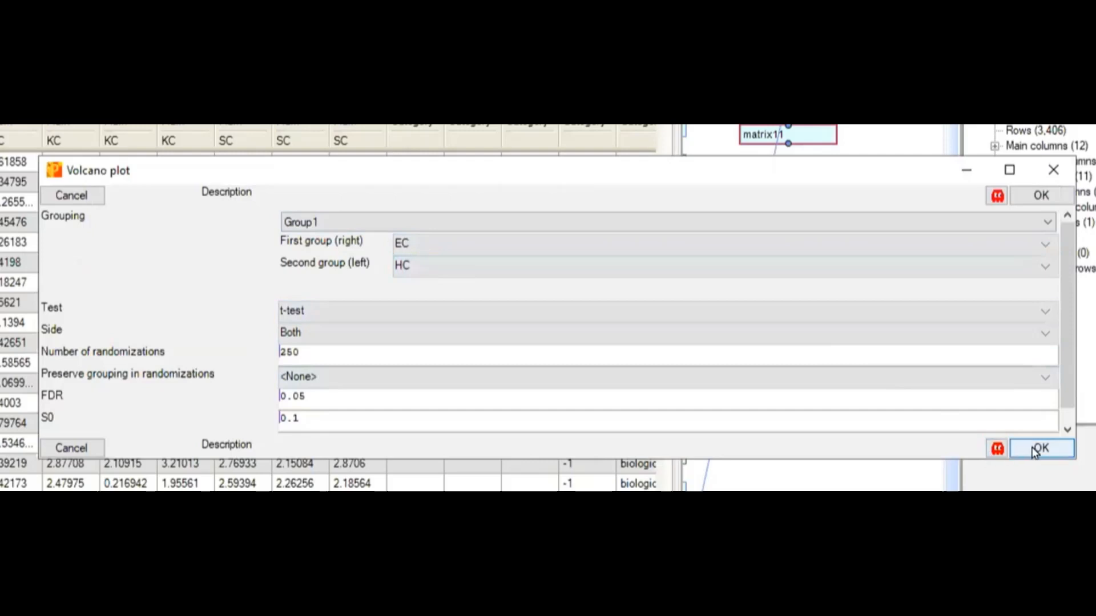
pyautogui.click(894, 247)
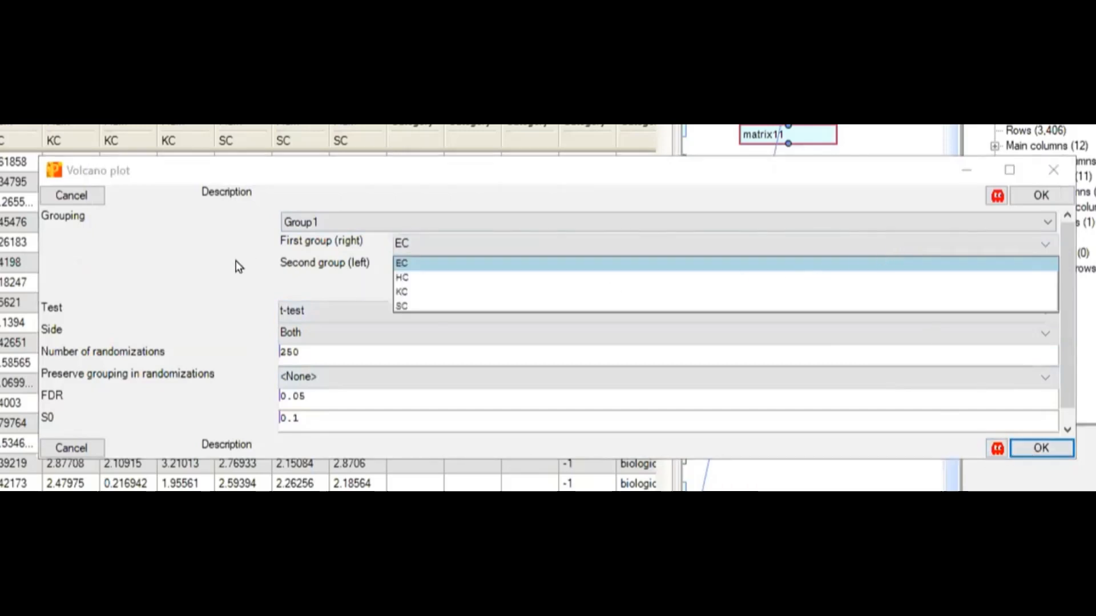
pyautogui.click(403, 277)
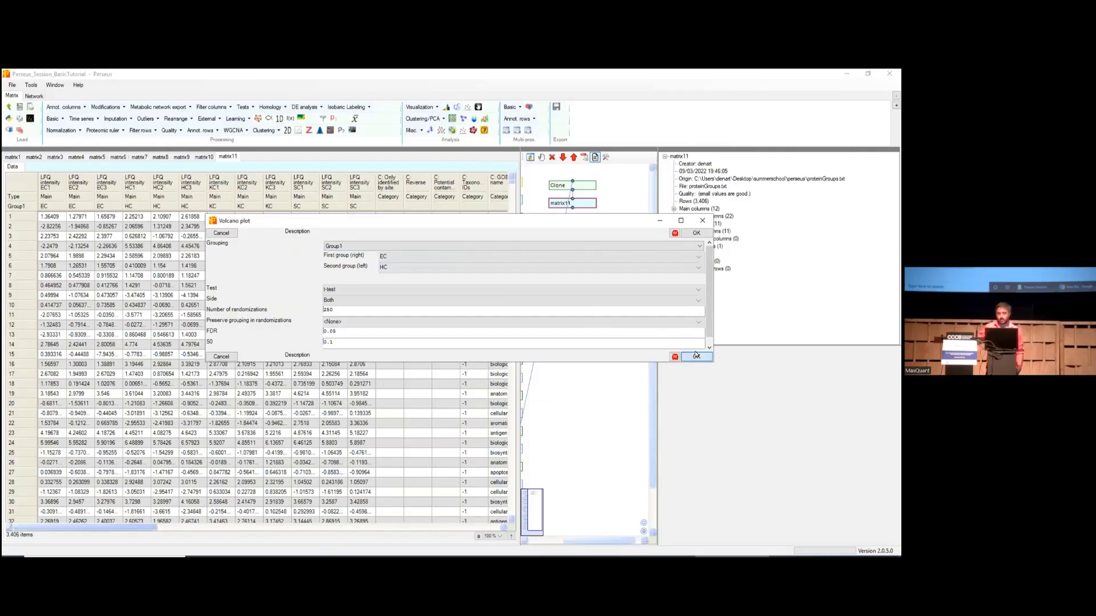
pyautogui.click(696, 356)
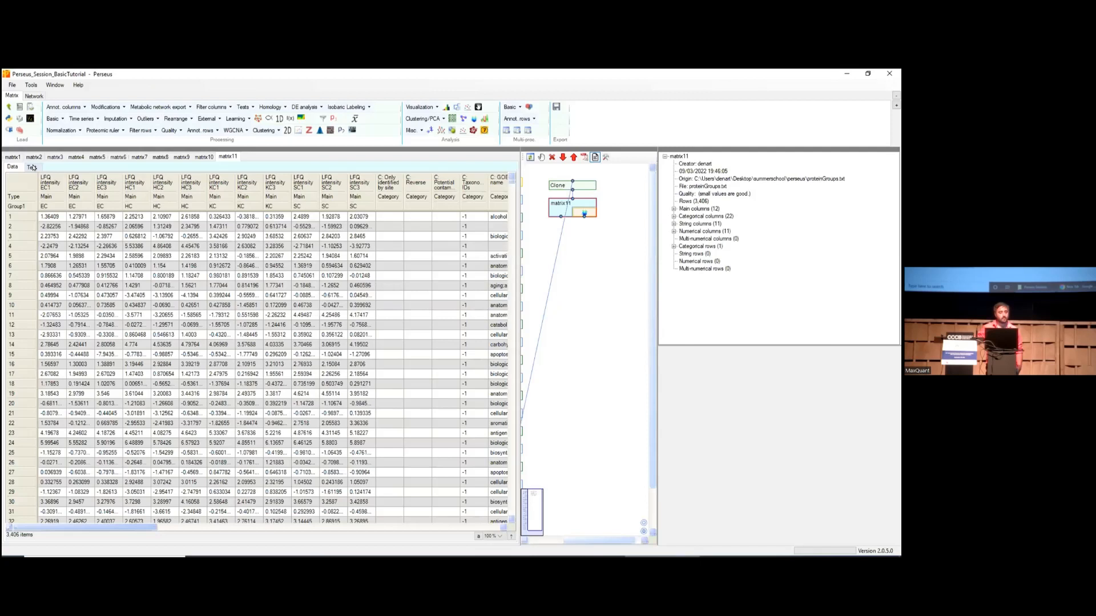
# Display the volcano plot, widen it, and inspect individual high-difference points on the EC side, including S100A11
pyautogui.click(188, 408)
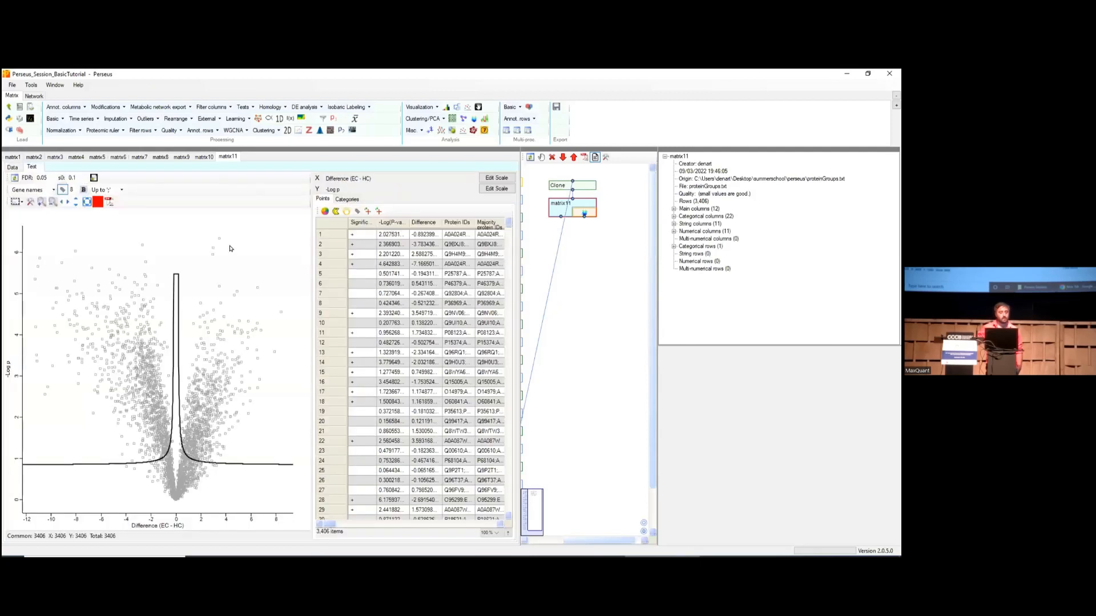
pyautogui.moveTo(311, 257); pyautogui.dragTo(323, 257)
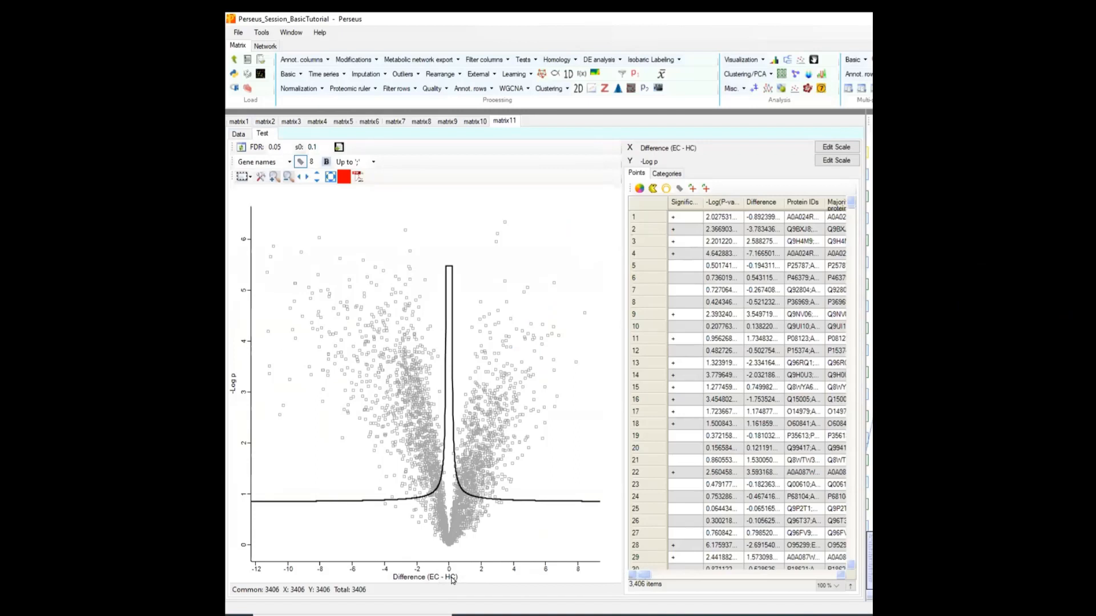
pyautogui.click(585, 314)
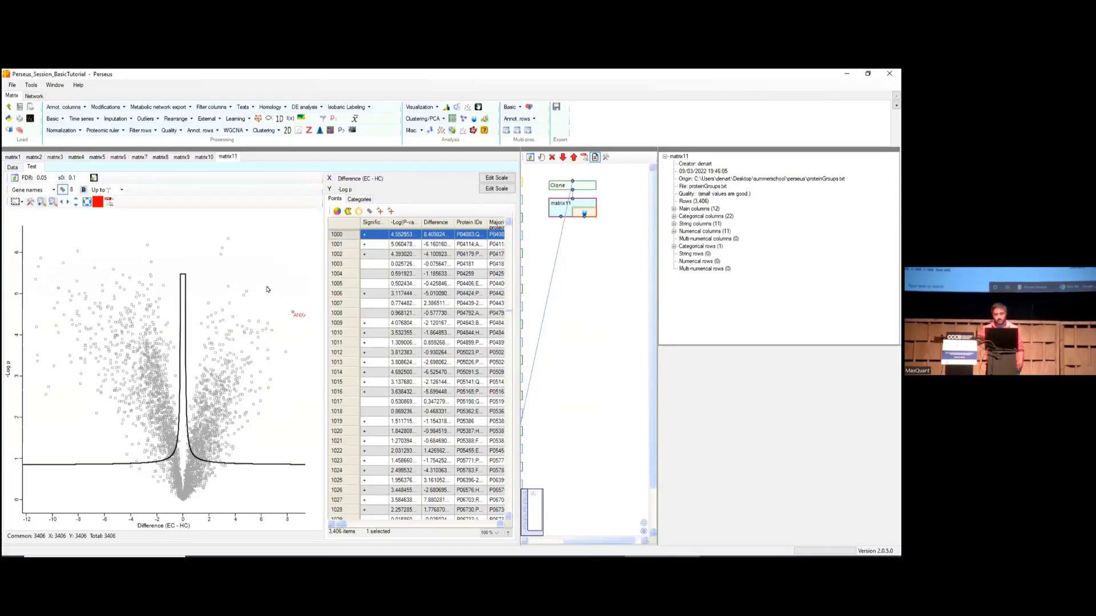
pyautogui.click(265, 291)
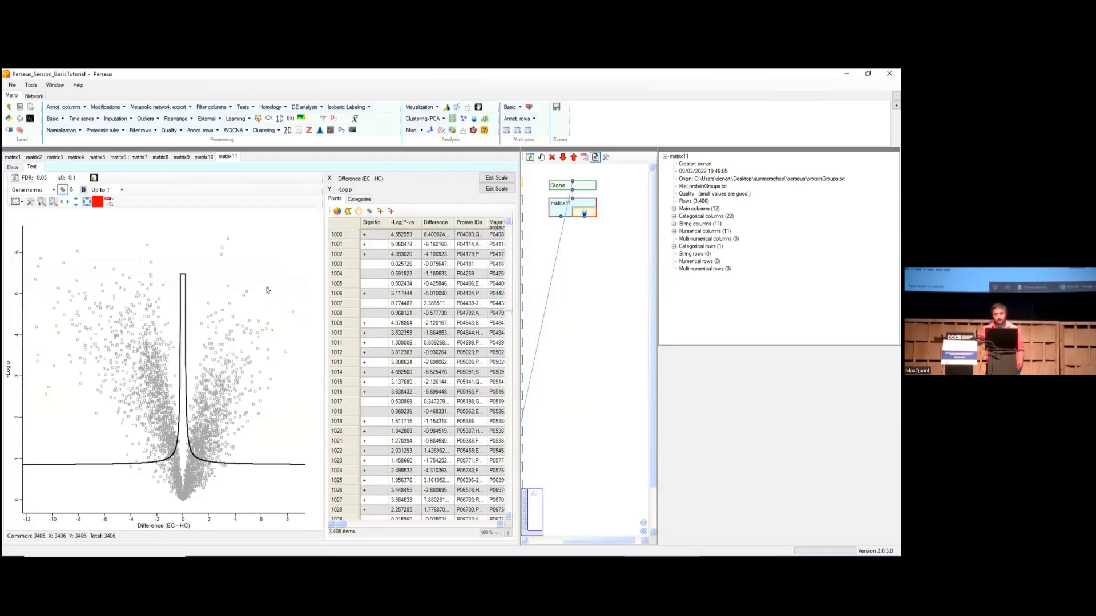
pyautogui.click(267, 290)
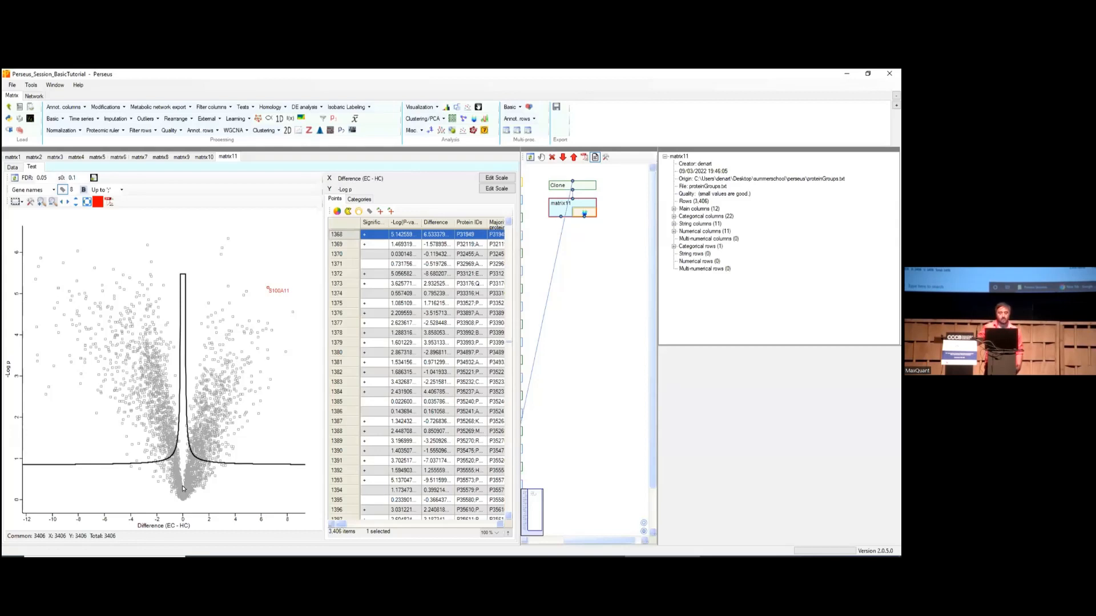
# Sort the points table by the Significant column and select its first row to highlight that protein in the plot
pyautogui.click(373, 223)
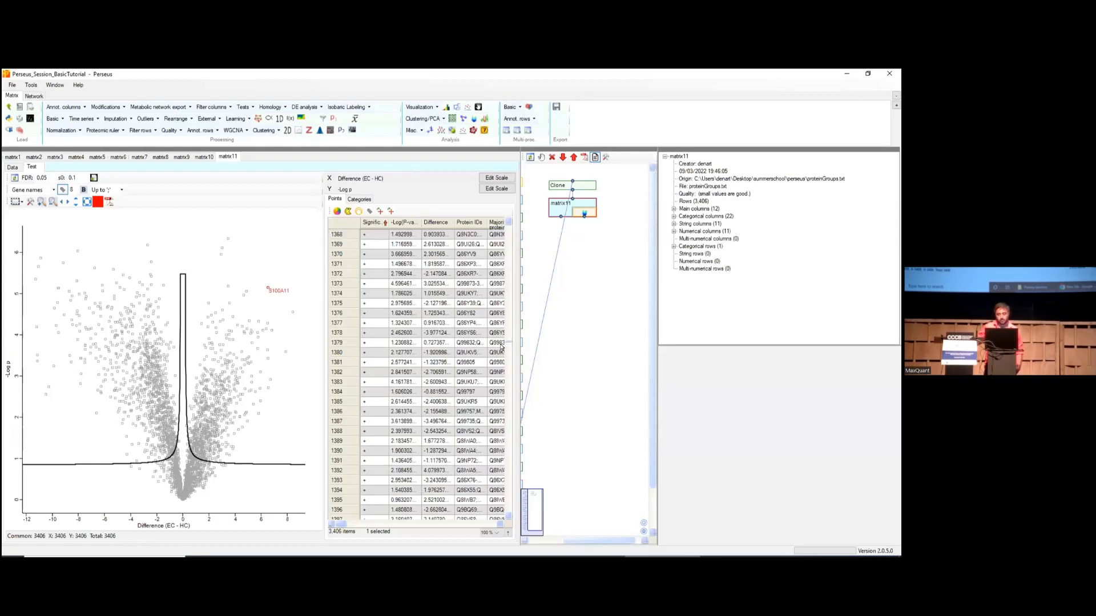
pyautogui.moveTo(508, 344); pyautogui.dragTo(495, 220)
pyautogui.click(366, 234)
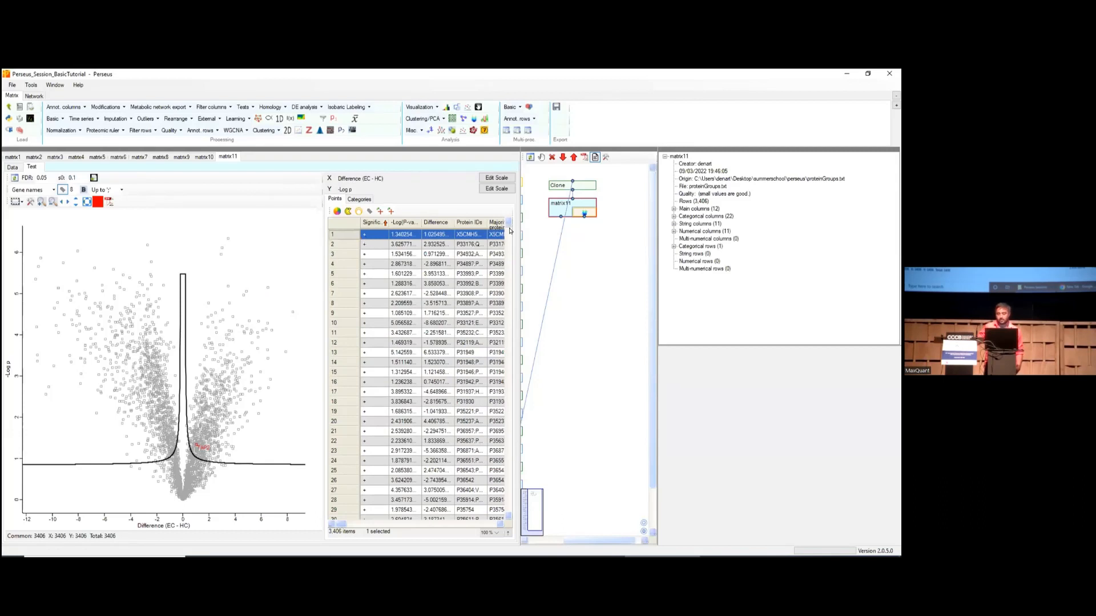
# Select all rows marked significant, down to row 2030, and set their symbol colour to green
pyautogui.moveTo(509, 228); pyautogui.dragTo(515, 397)
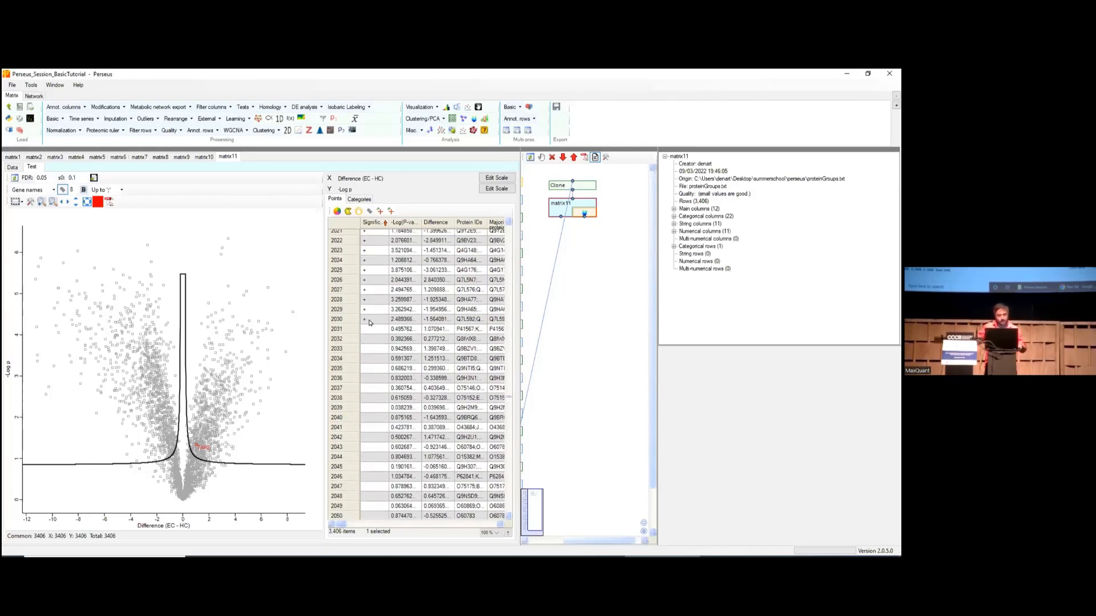
pyautogui.keyDown('shift'); pyautogui.click(368, 320); pyautogui.keyUp('shift')
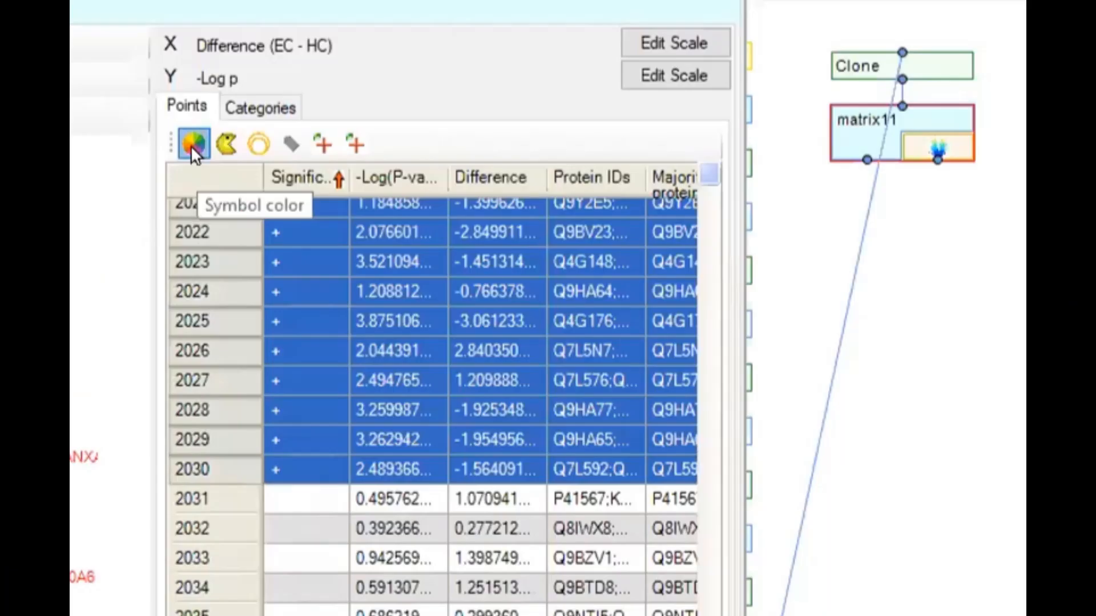
pyautogui.click(193, 144)
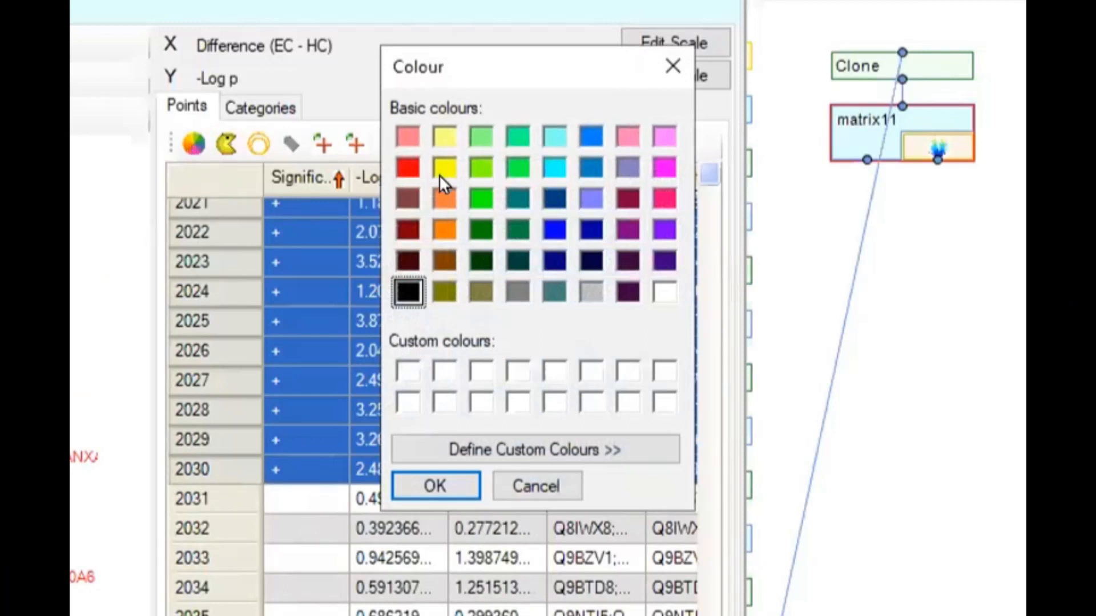
pyautogui.click(475, 190)
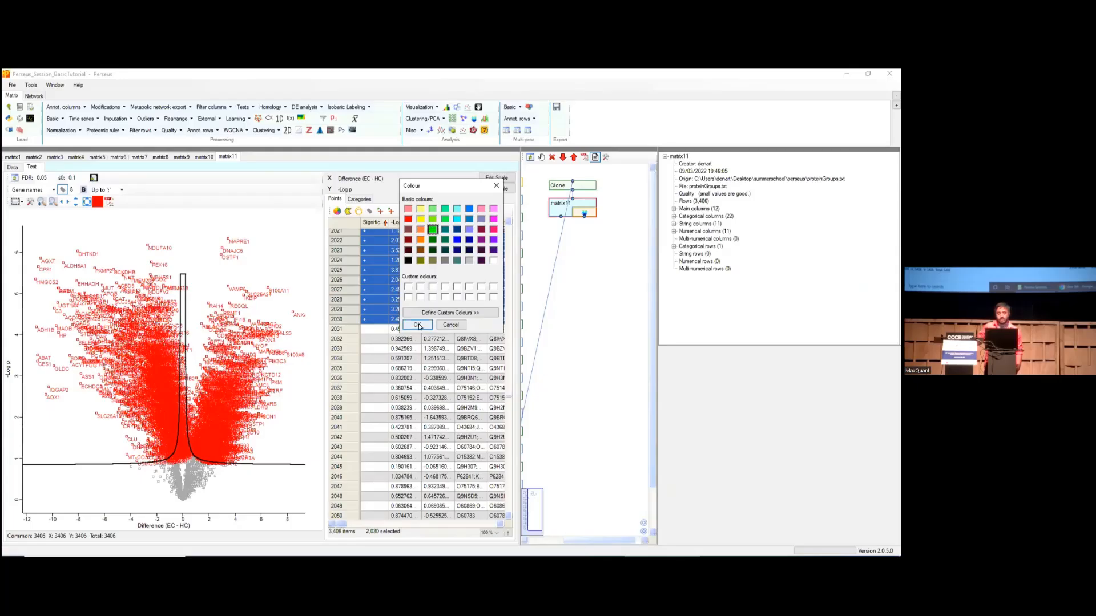
pyautogui.click(417, 325)
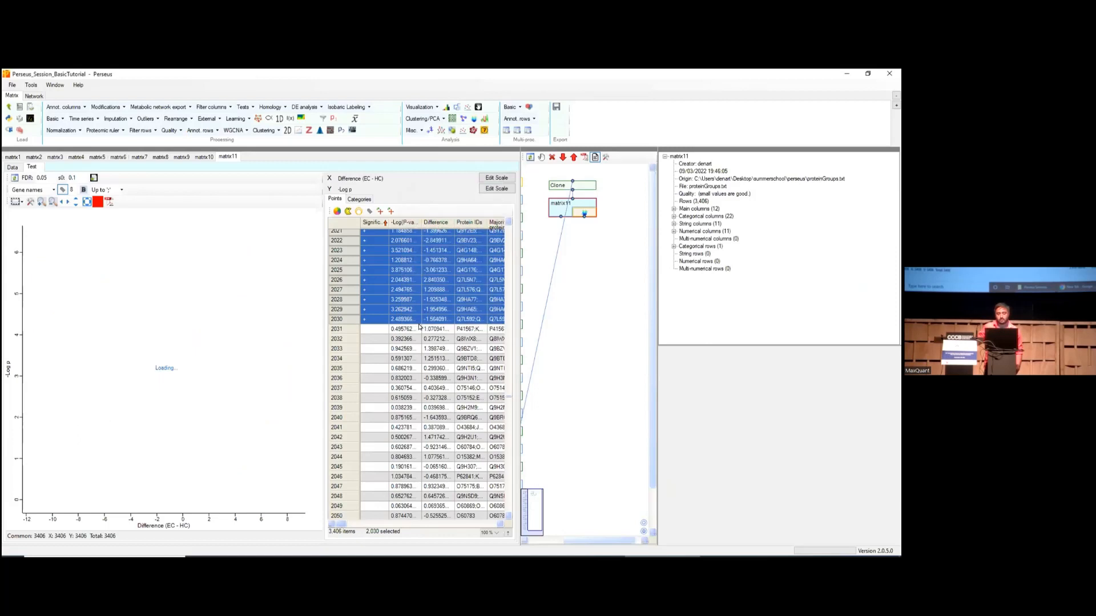
# Change the selected significant points' symbol type to Filled circle and clear the selection in the volcano plot
pyautogui.click(348, 212)
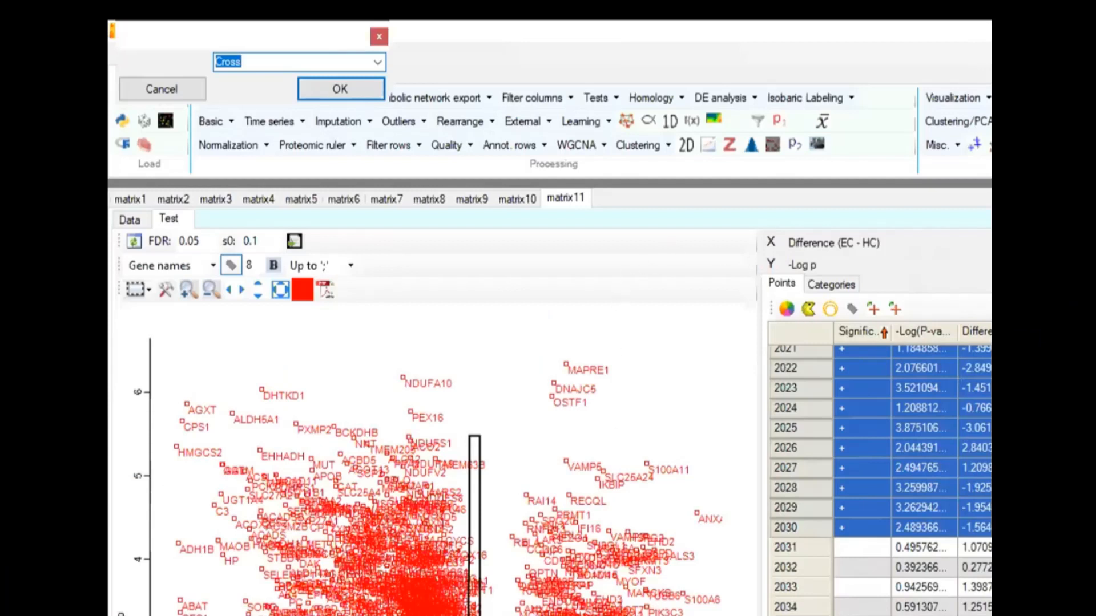
pyautogui.click(376, 62)
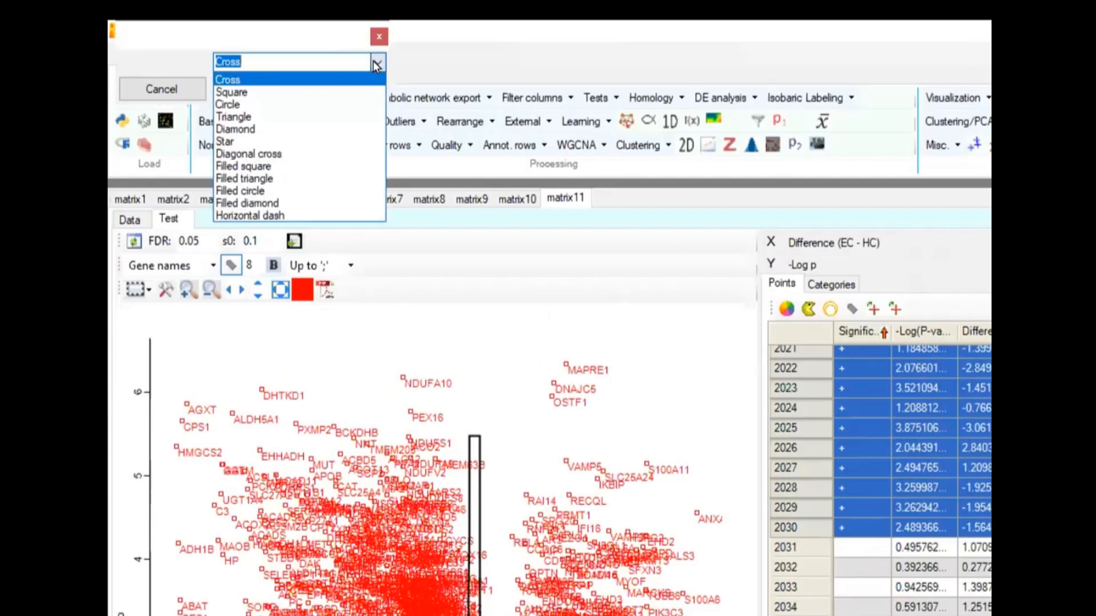
pyautogui.click(312, 185)
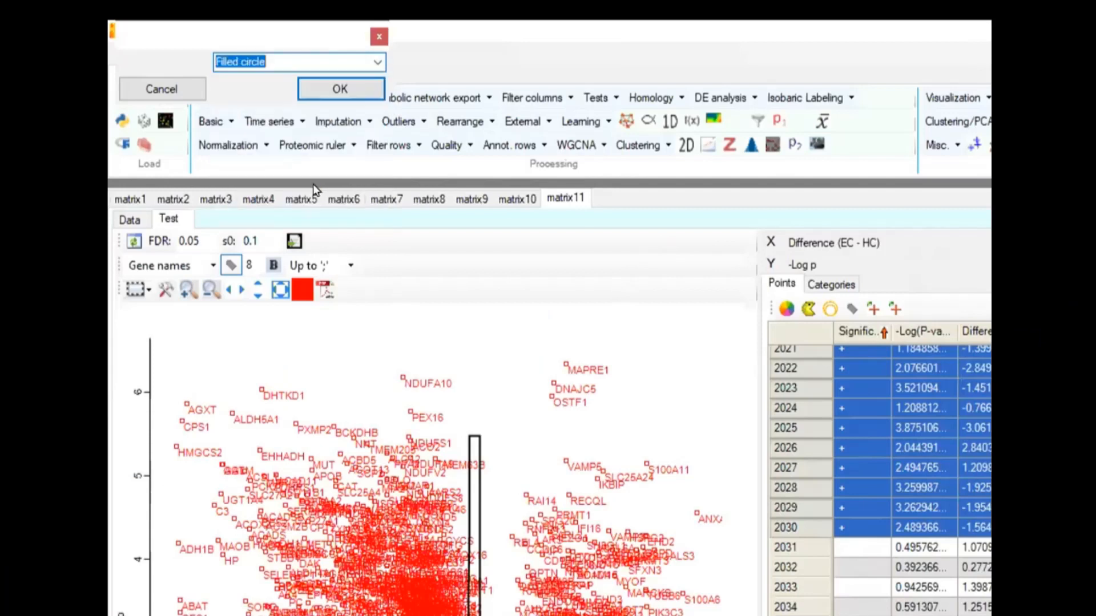
pyautogui.click(340, 91)
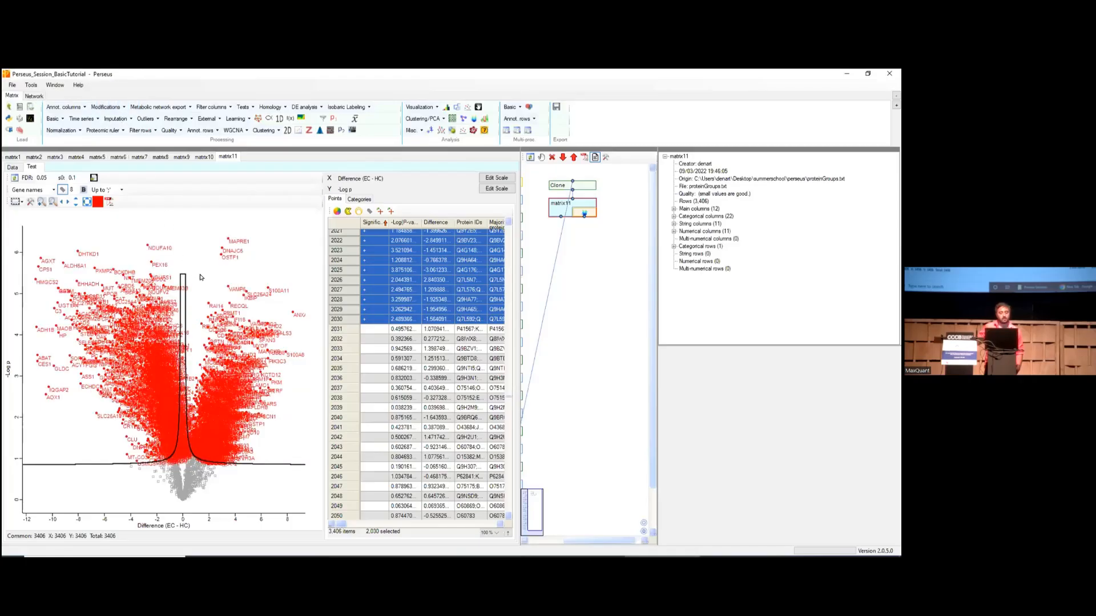
pyautogui.click(284, 255)
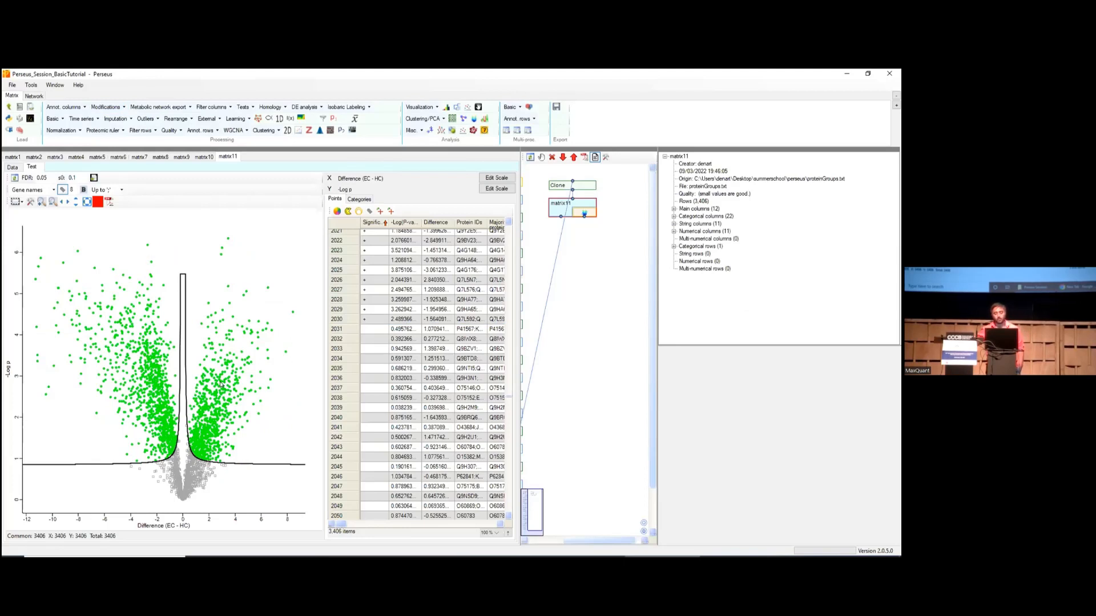
# Select all non-significant rows from 2031 to 3406, colour their symbols blue, and clear the selection
pyautogui.click(369, 330)
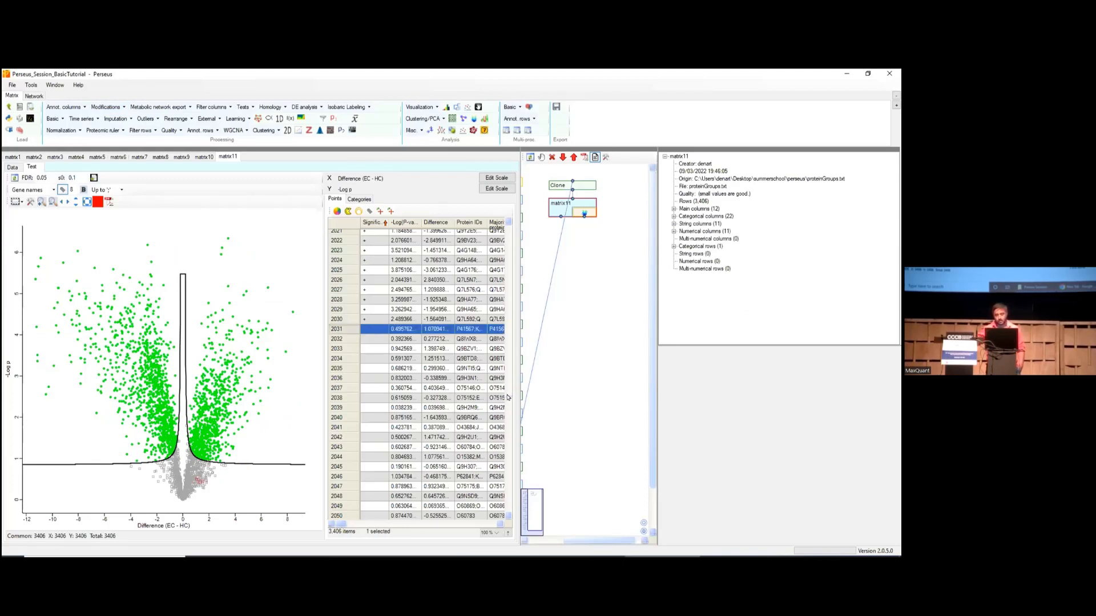
pyautogui.moveTo(507, 398); pyautogui.dragTo(507, 517)
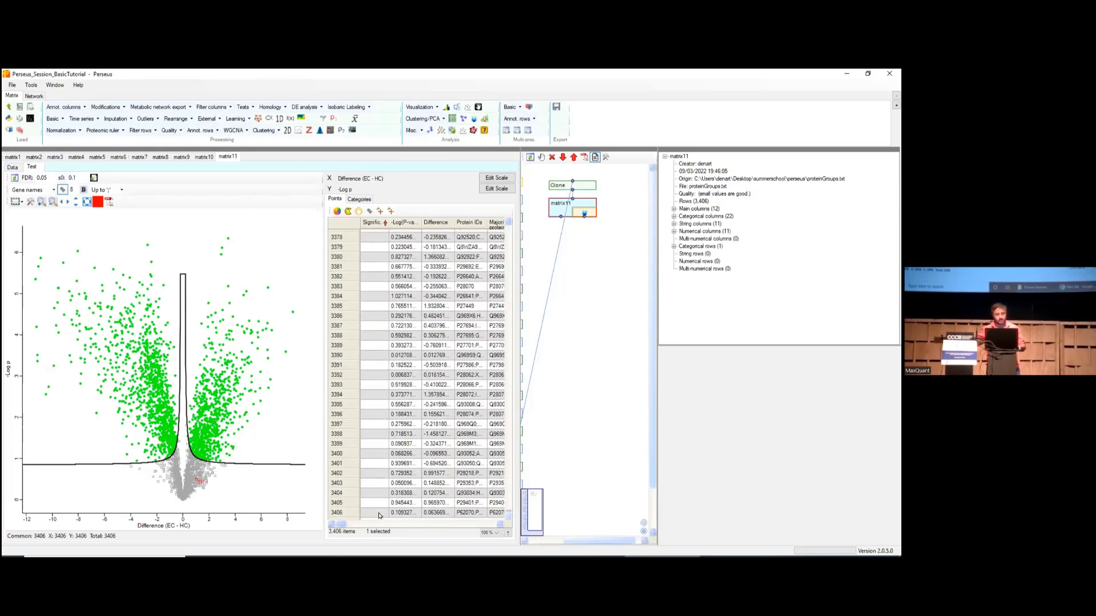
pyautogui.keyDown('shift'); pyautogui.click(379, 513); pyautogui.keyUp('shift')
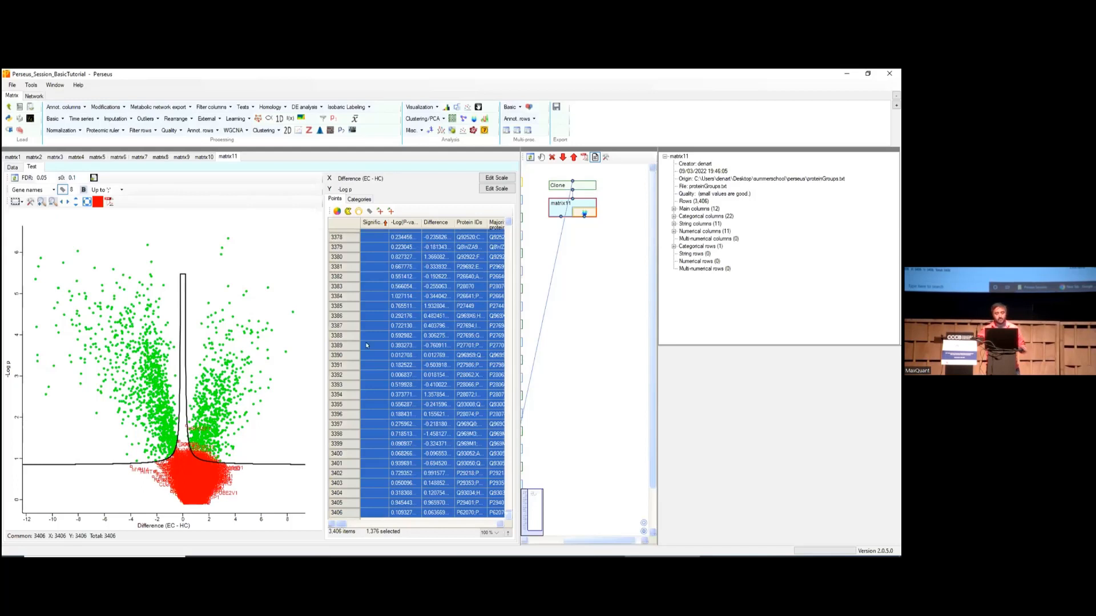
pyautogui.click(336, 211)
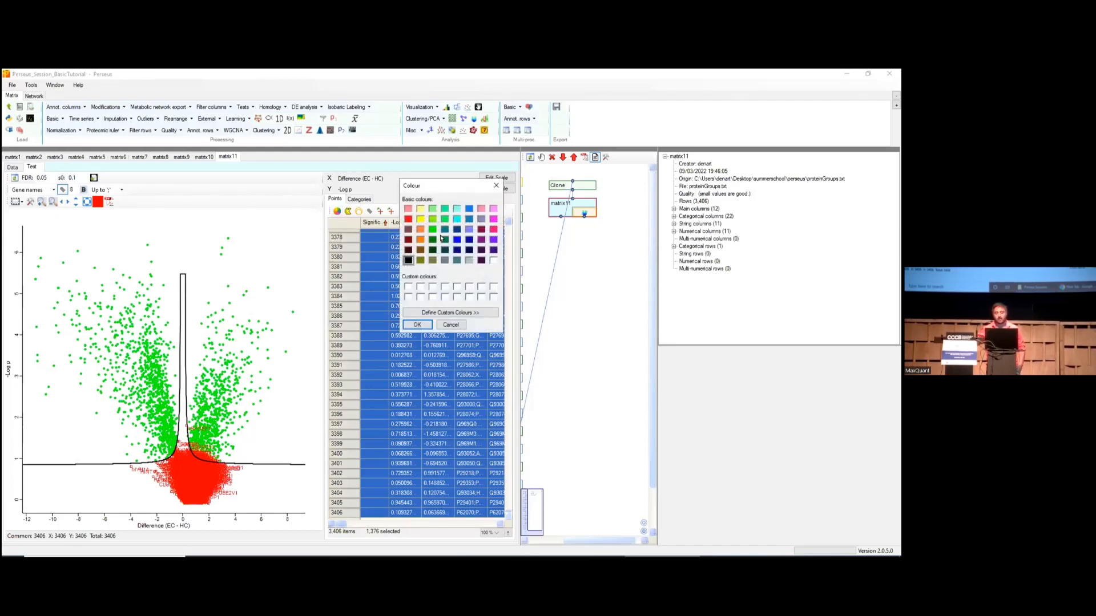
pyautogui.click(457, 239)
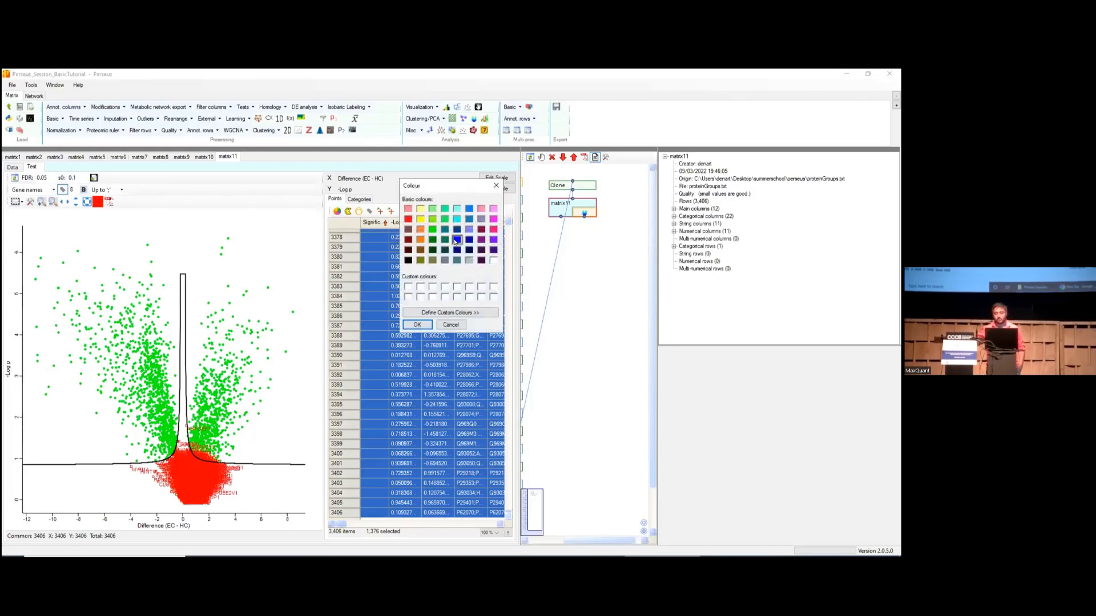
pyautogui.click(417, 325)
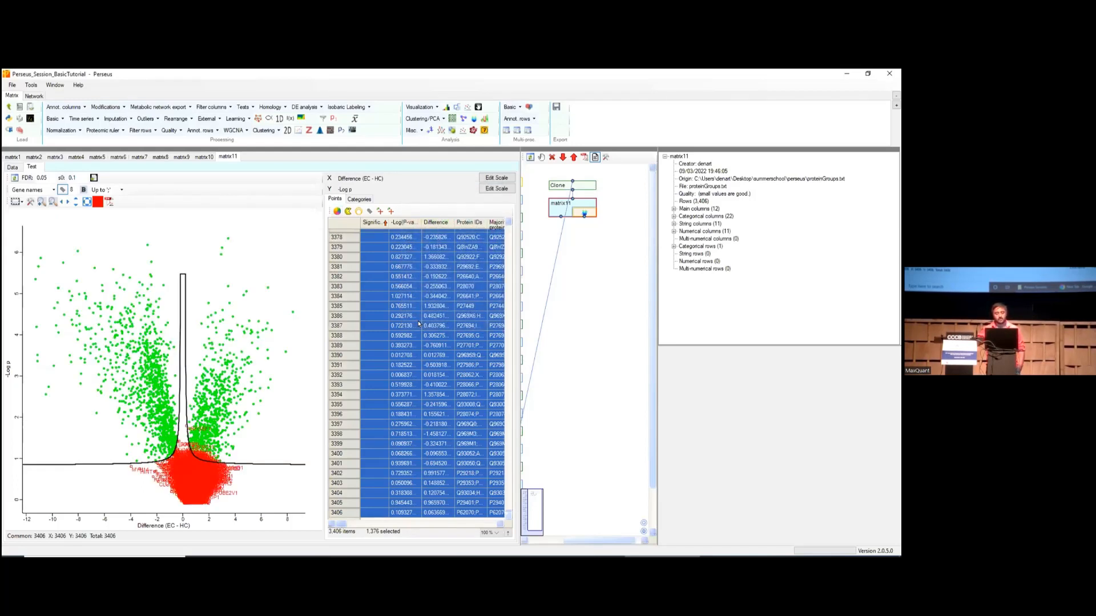
pyautogui.click(565, 372)
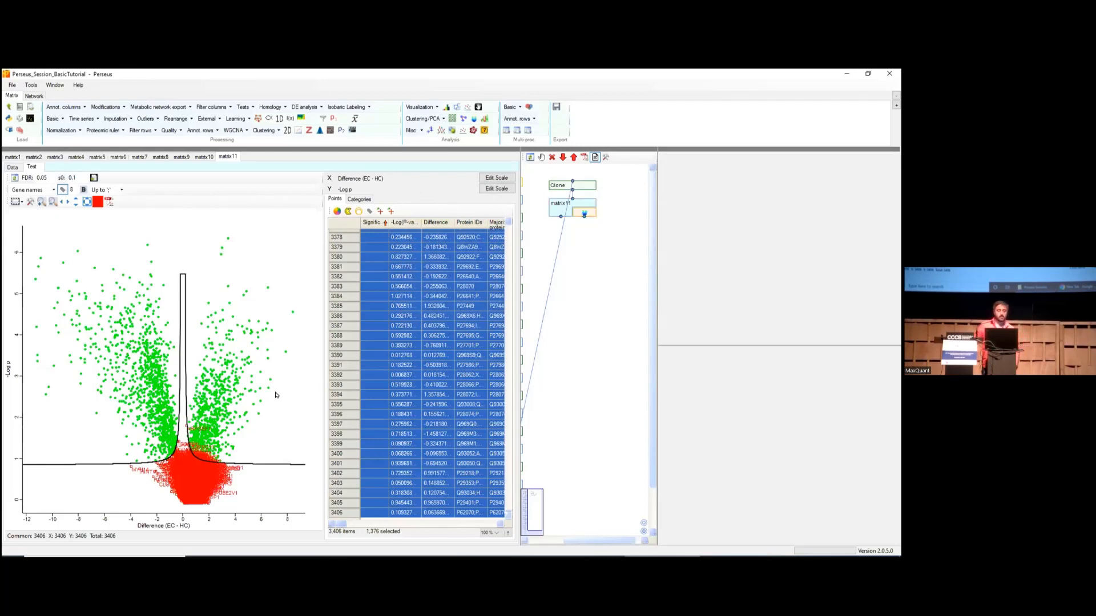
pyautogui.click(298, 432)
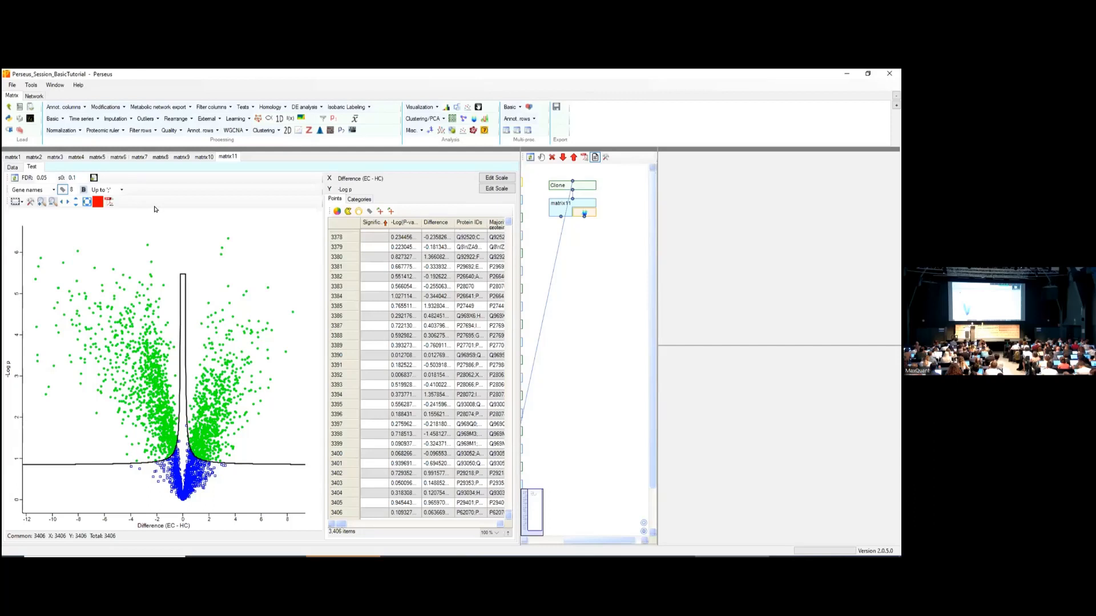
# Set the volcano plot's s0 to 0 and refresh the significance threshold line
pyautogui.doubleClick(80, 171)
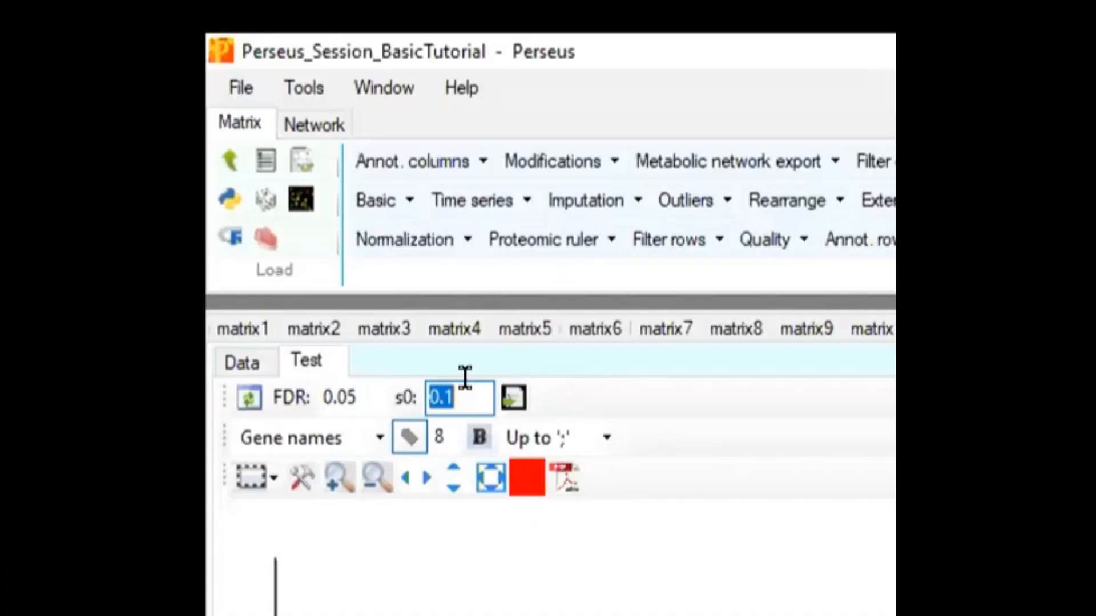
pyautogui.write('0')
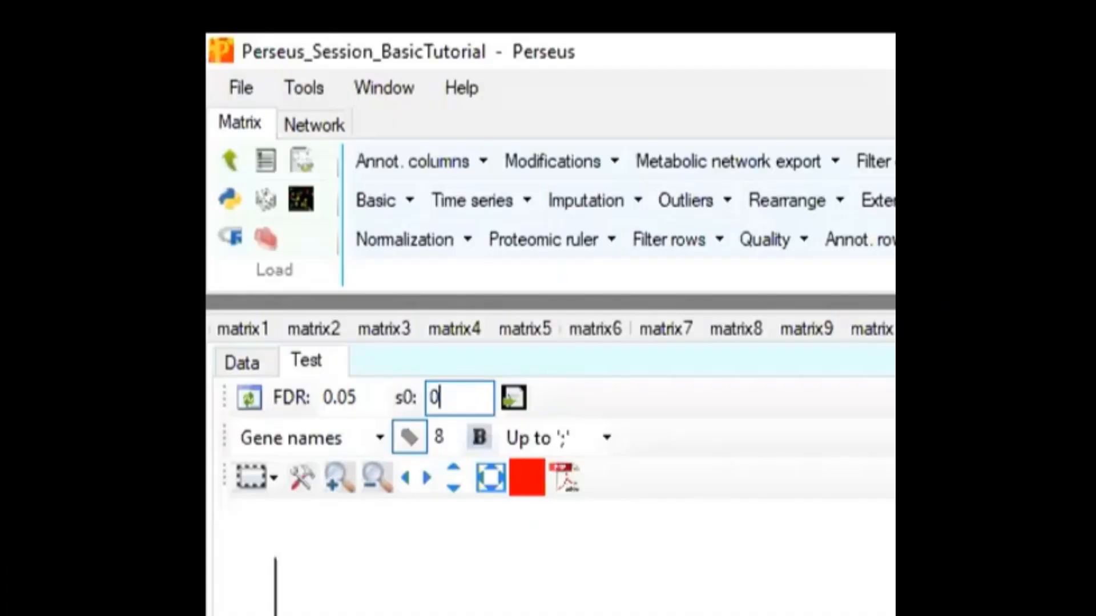
pyautogui.press('Return')
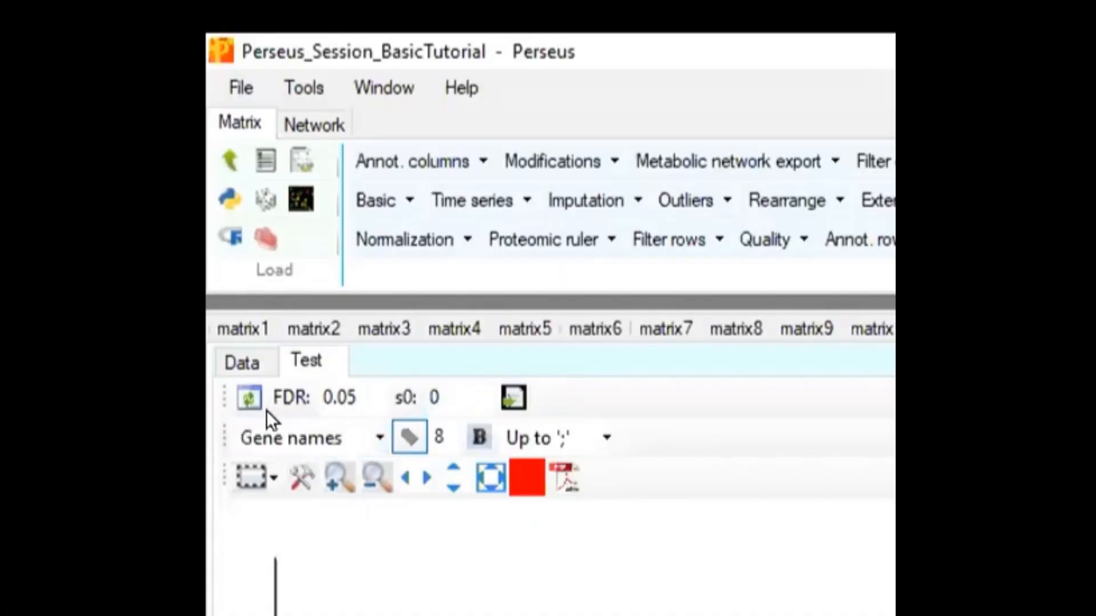
pyautogui.click(246, 398)
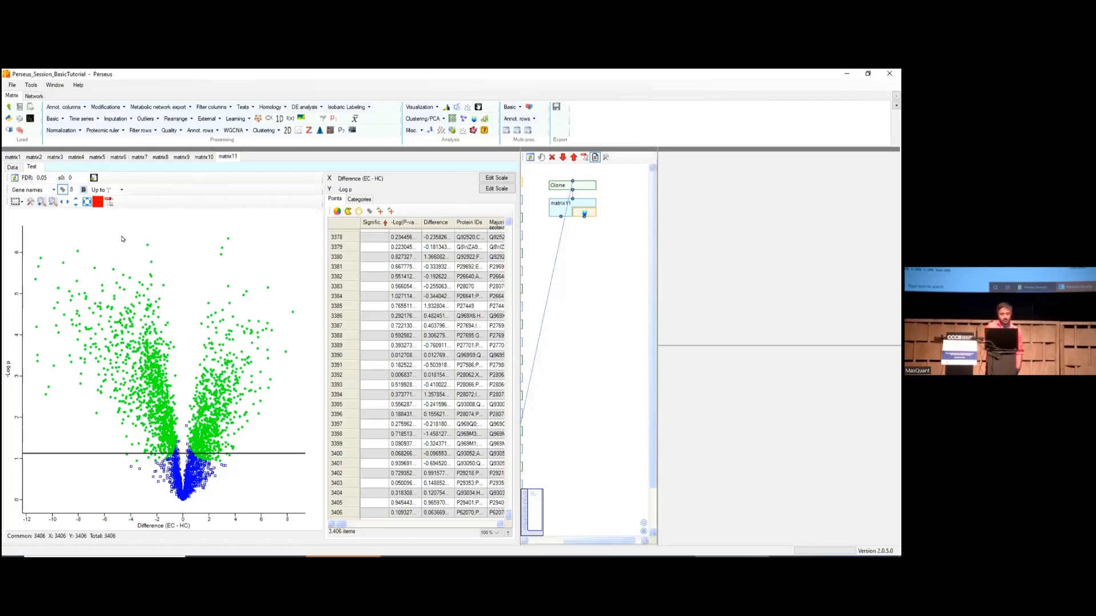
# Set the volcano plot's s0 to 1 and refresh the significance threshold curve
pyautogui.click(69, 177)
pyautogui.write('1')
pyautogui.click(13, 179)
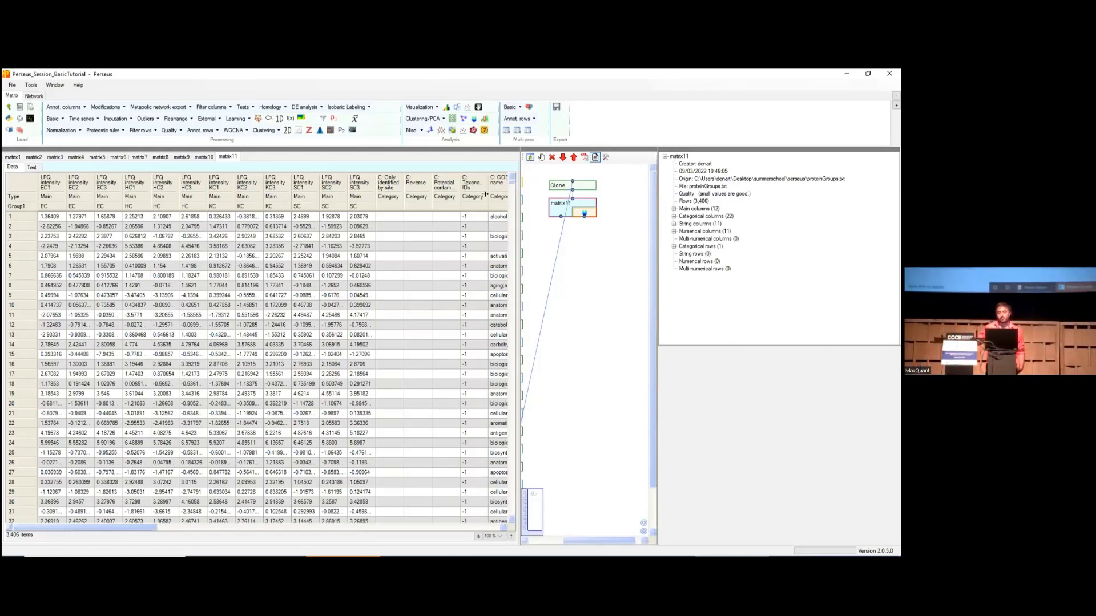
# Run a multiple-sample ANOVA test on matrix11 by Group1, with S0 0, permutation-based FDR 0.05 and 250 randomizations
pyautogui.click(245, 108)
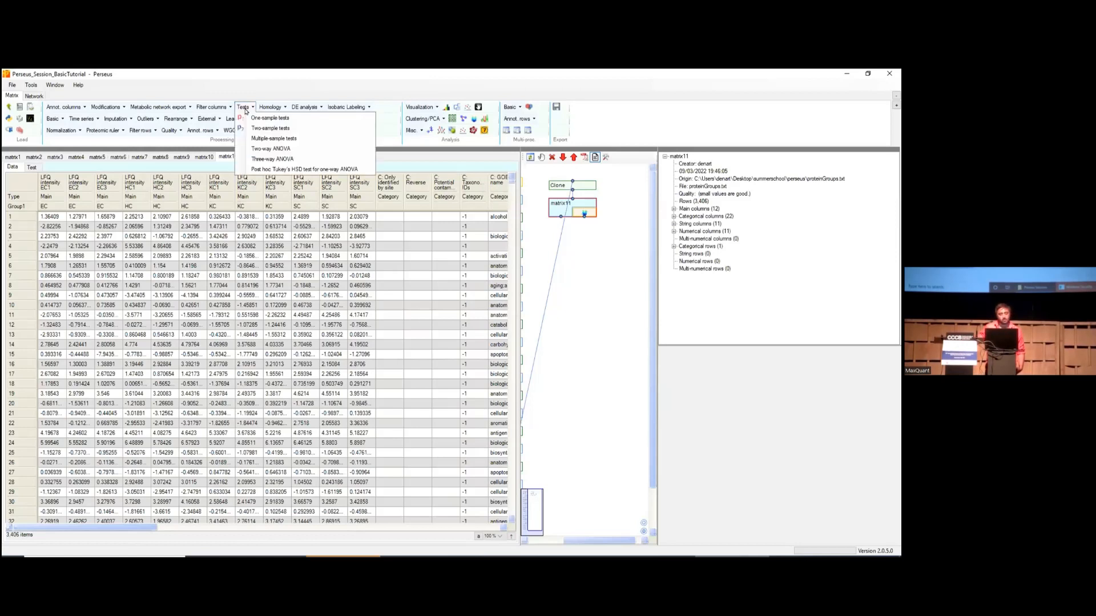
pyautogui.click(248, 108)
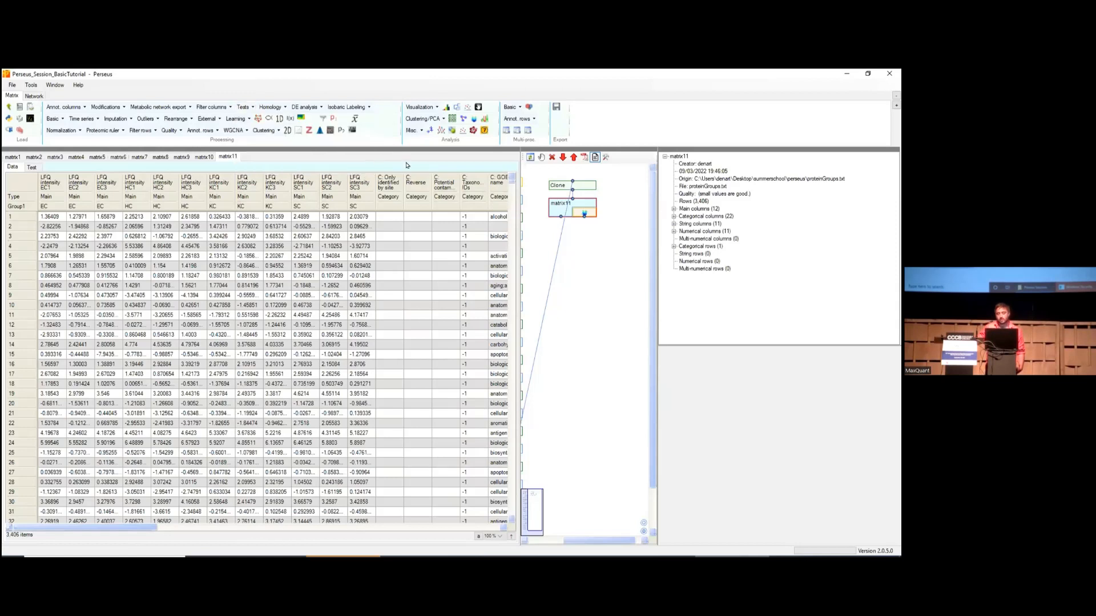
pyautogui.click(247, 109)
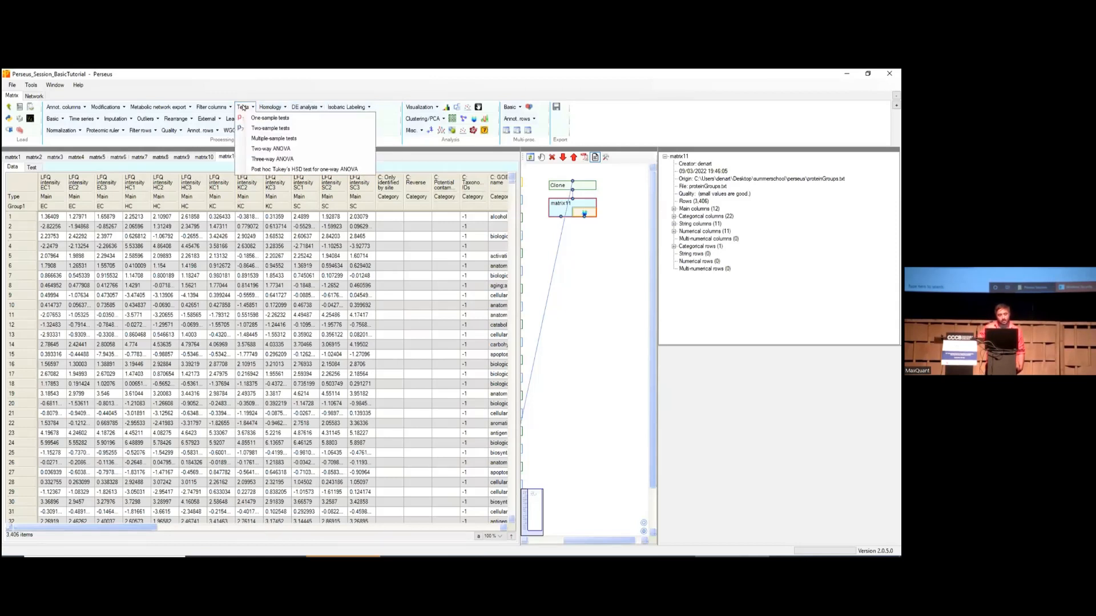
pyautogui.click(270, 139)
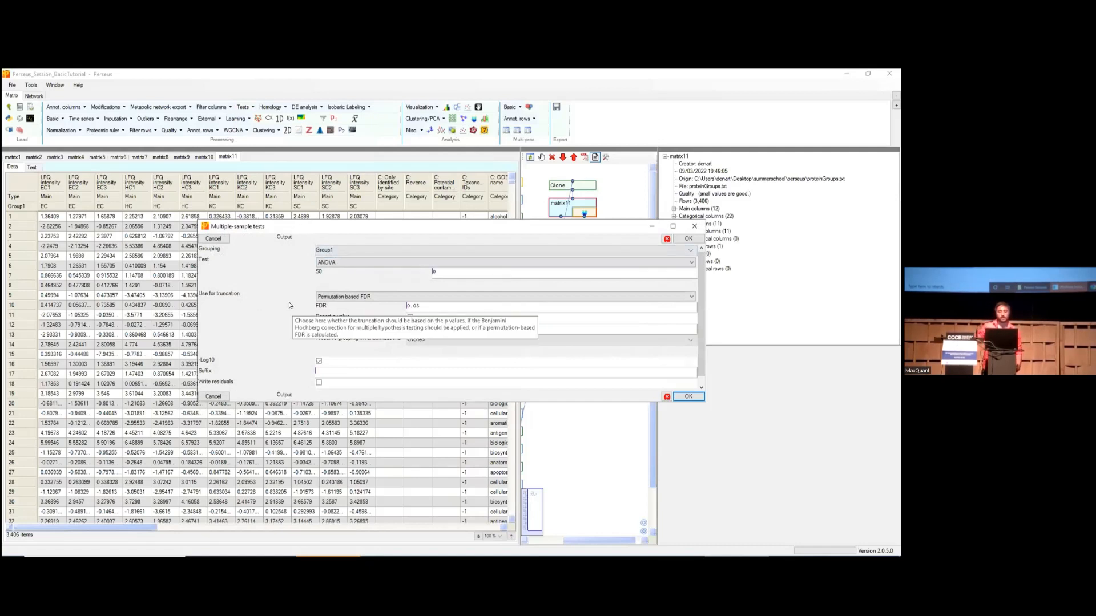
pyautogui.click(345, 264)
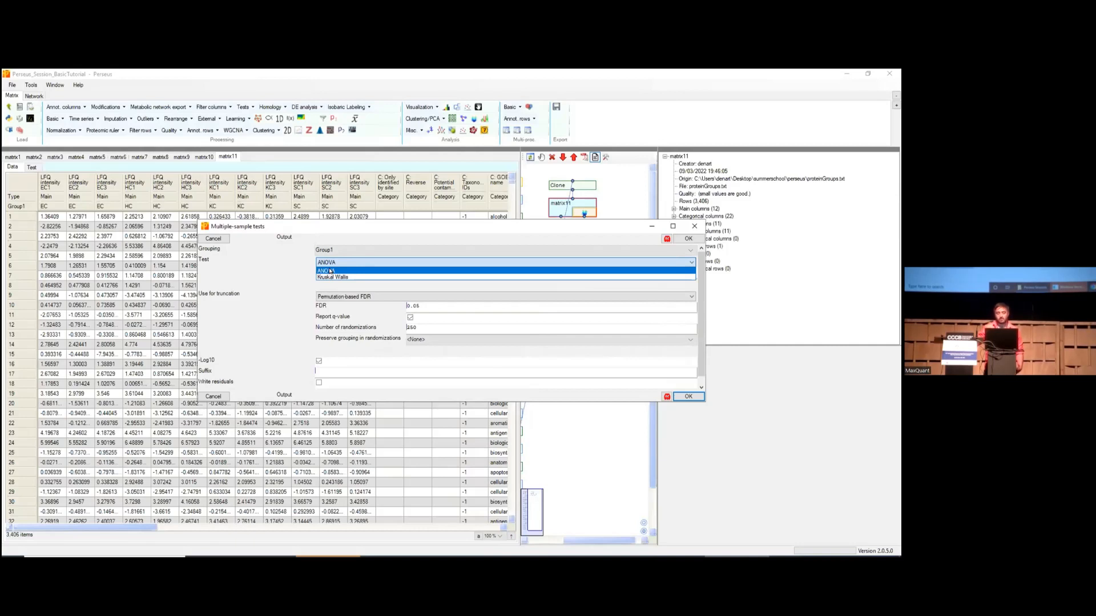
pyautogui.click(330, 270)
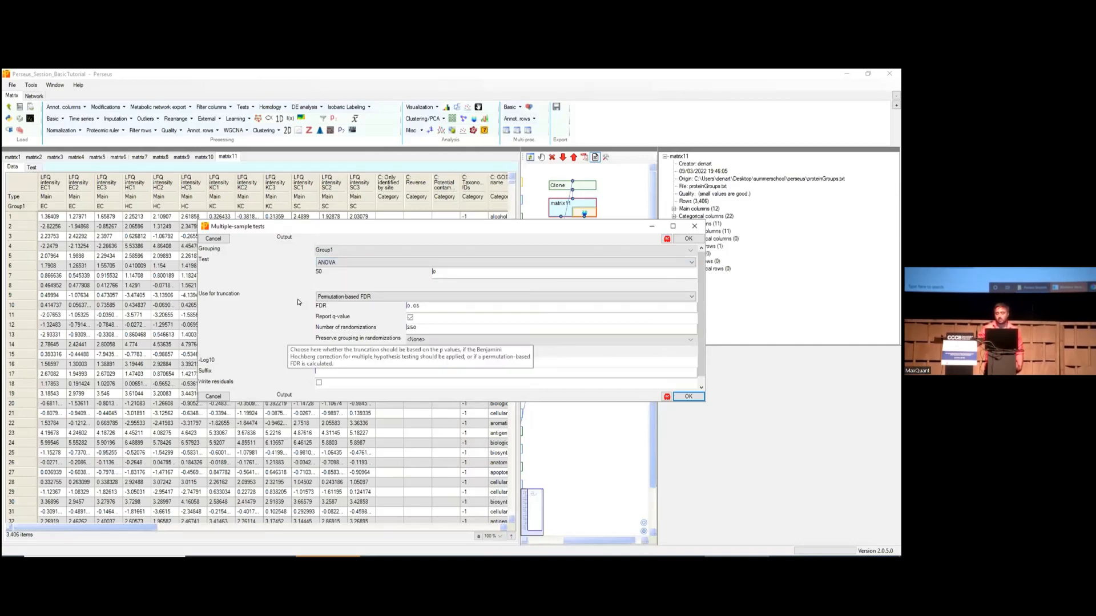
pyautogui.click(689, 396)
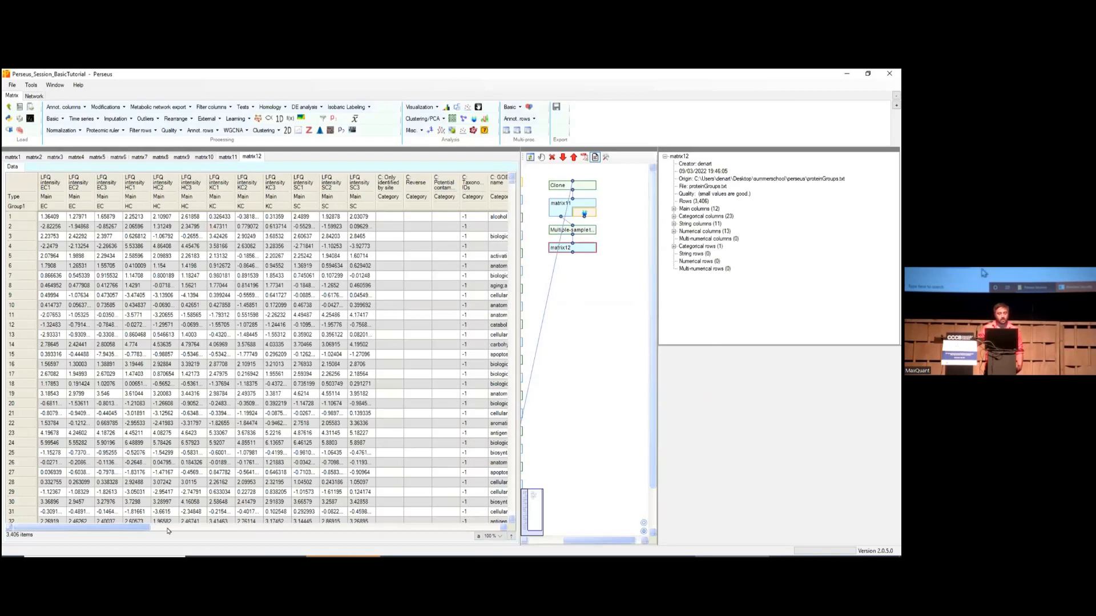
# Sort matrix12 by its ANOVA Significant column so the rows marked with a plus come first
pyautogui.moveTo(130, 533); pyautogui.dragTo(307, 520)
pyautogui.click(411, 188)
pyautogui.click(411, 188)
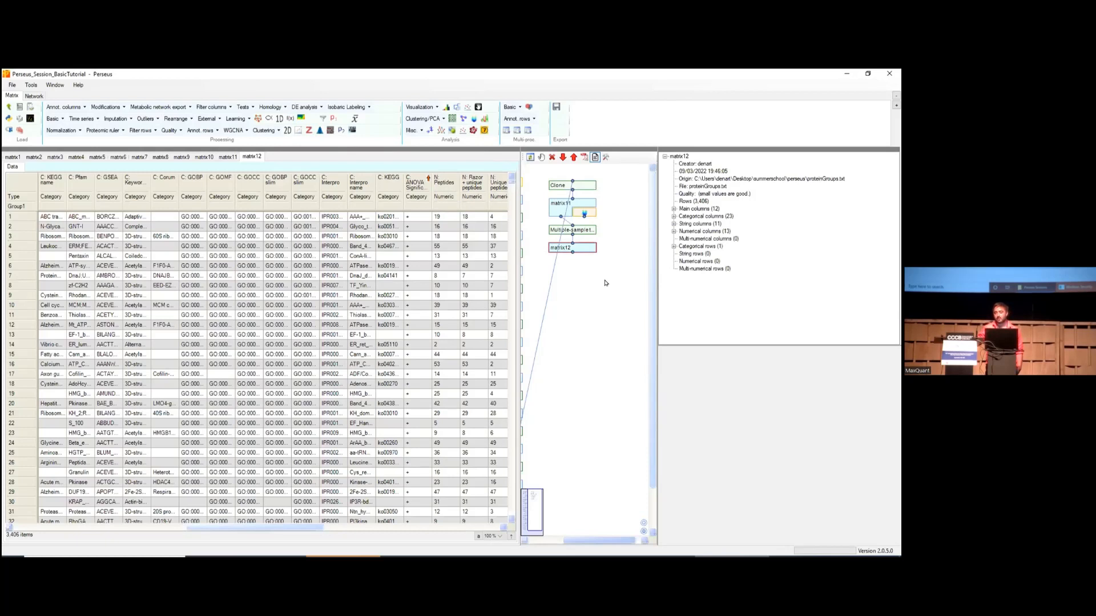
# Run a Fisher exact test on matrix12 using the ANOVA Significant categorical column with Benjamini-Hochberg FDR truncation
pyautogui.click(268, 120)
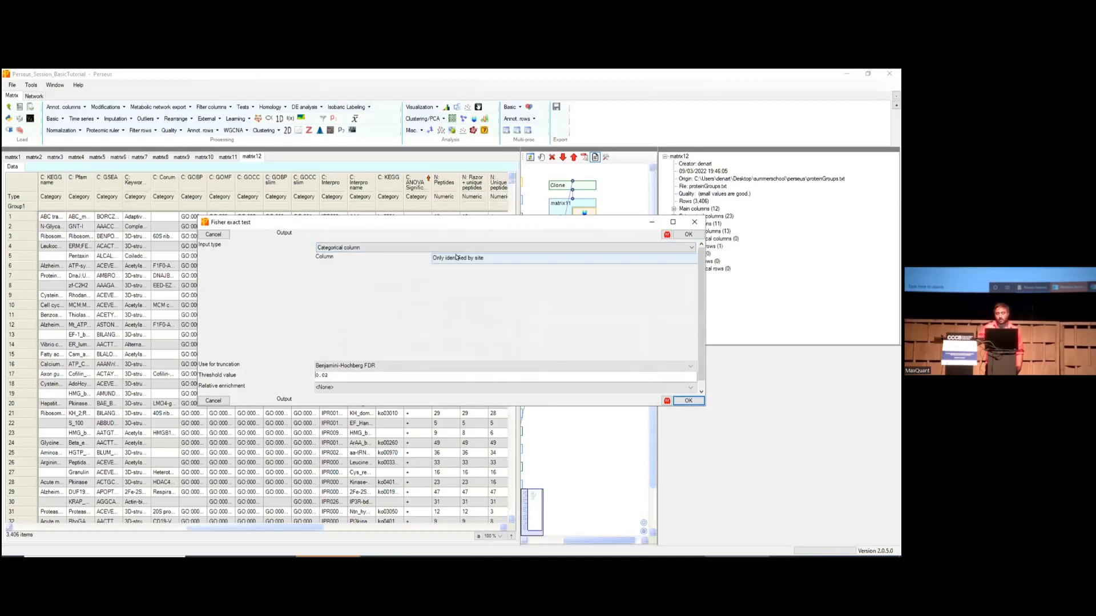
pyautogui.click(456, 258)
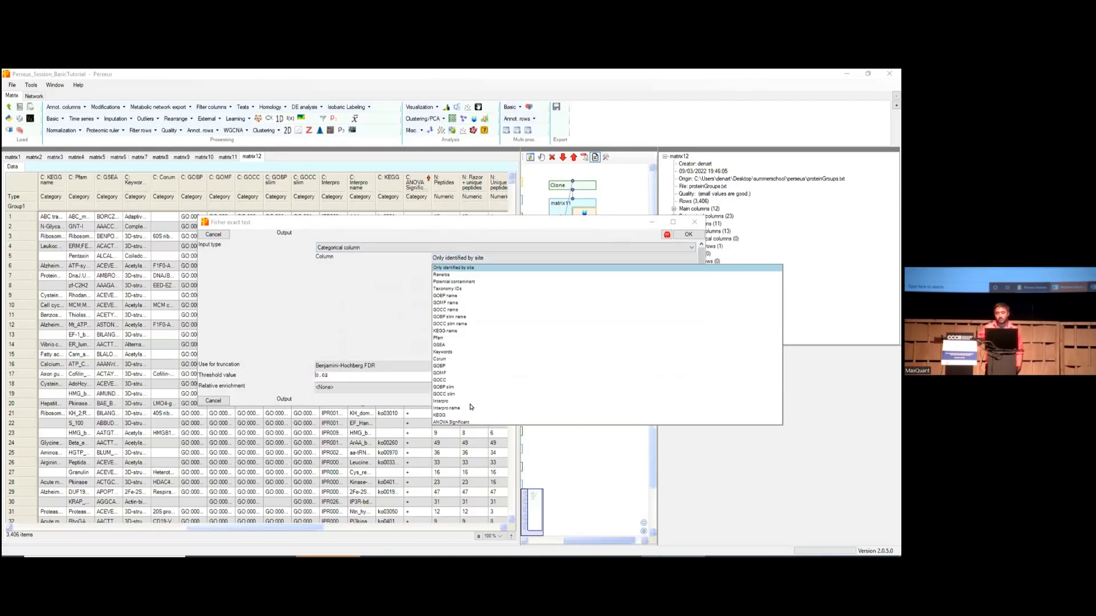
pyautogui.click(459, 421)
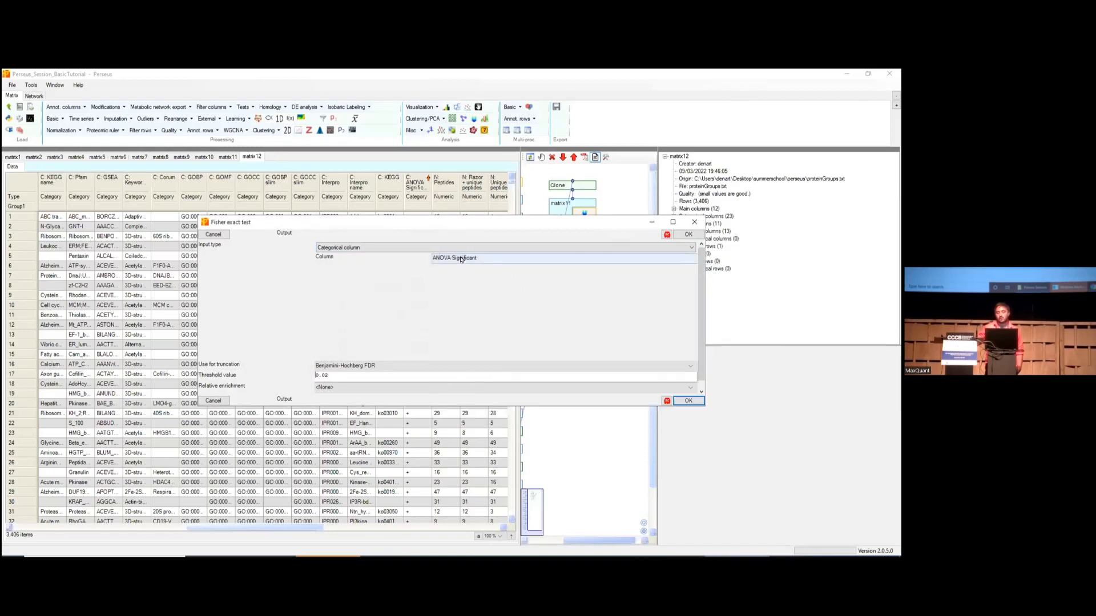
pyautogui.click(688, 401)
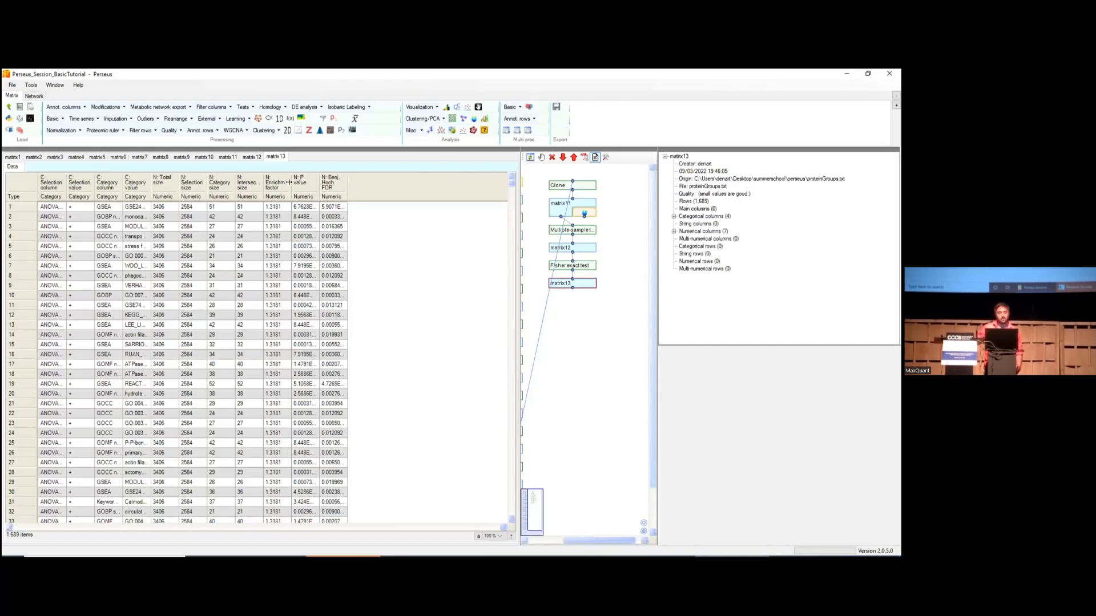
# Widen matrix13's category and enrichment factor columns, sort it by ascending enrichment factor and select the PA700 complex row
pyautogui.moveTo(288, 181); pyautogui.dragTo(307, 183)
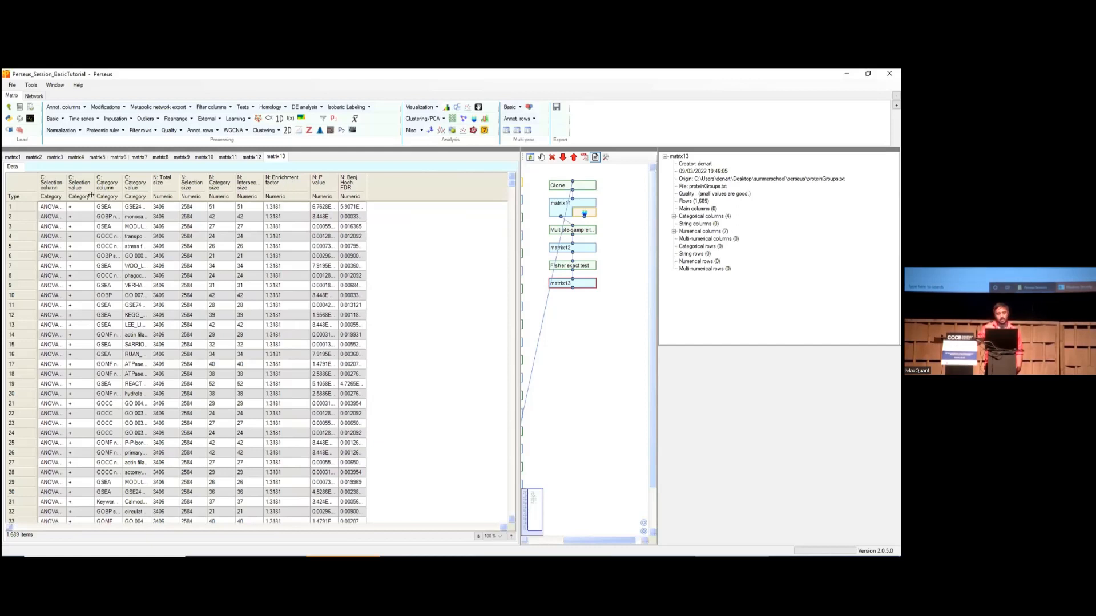
pyautogui.moveTo(123, 184); pyautogui.dragTo(262, 188)
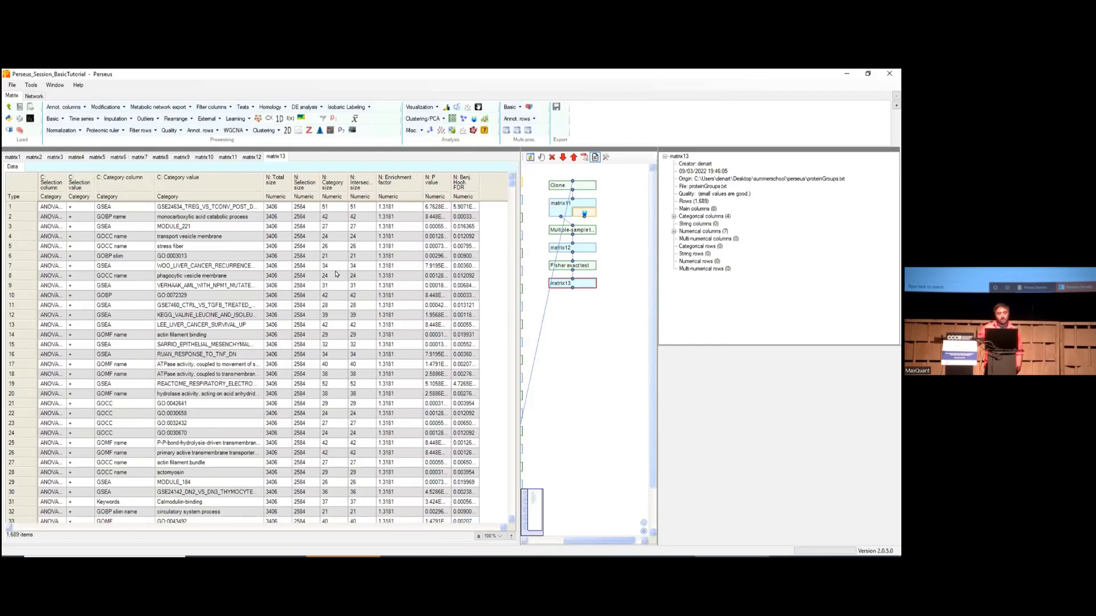
pyautogui.click(402, 178)
pyautogui.click(392, 403)
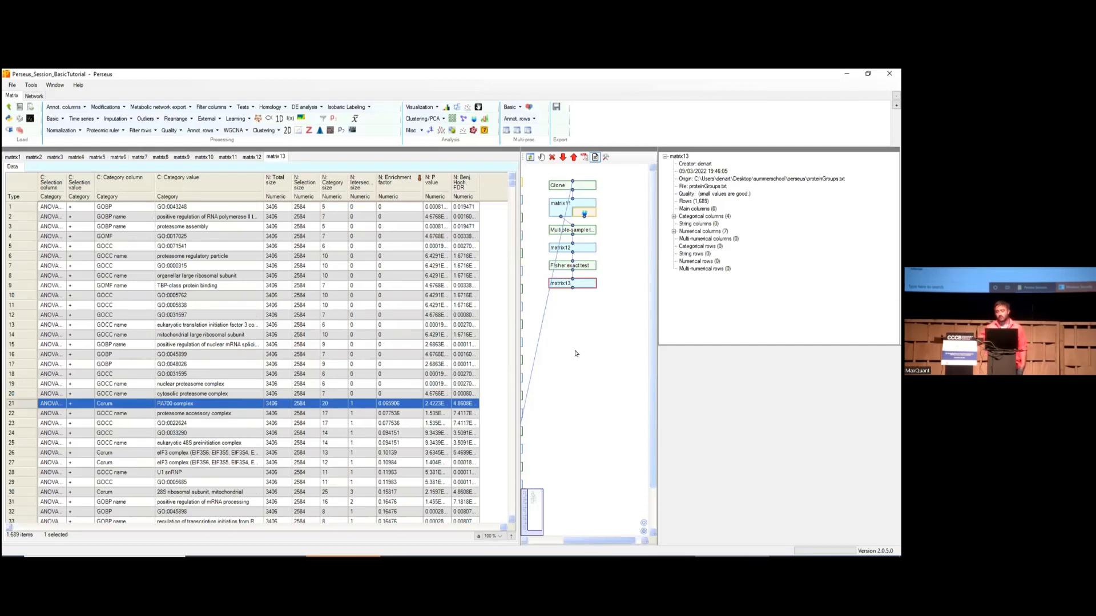
# Filter matrix12 by the categorical column ANOVA Significant, keeping rows that match + and reducing the matrix
pyautogui.click(590, 249)
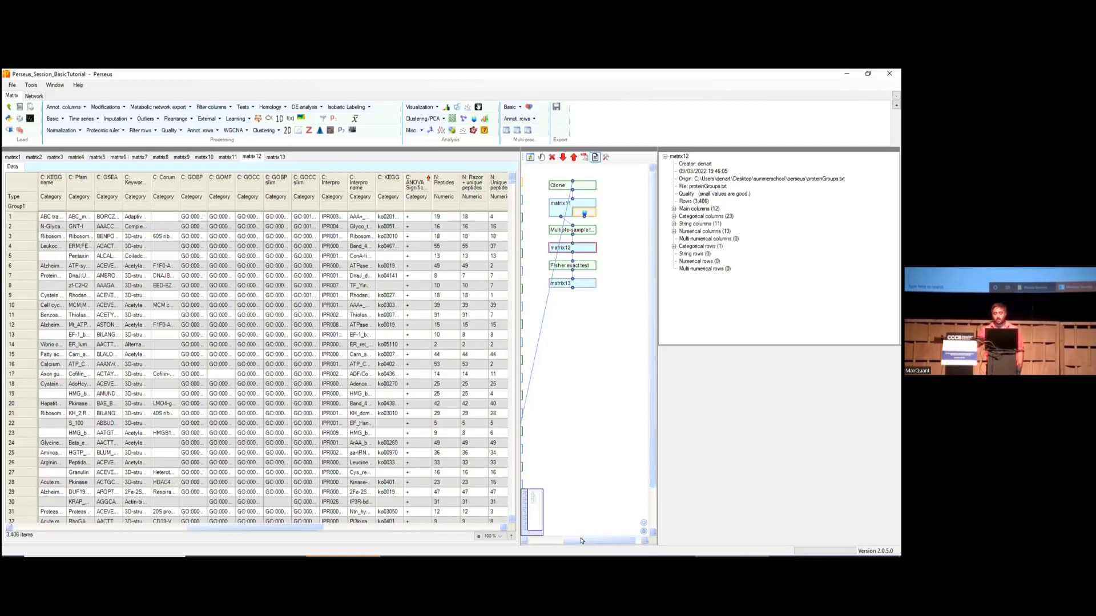
pyautogui.click(641, 540)
pyautogui.click(641, 540)
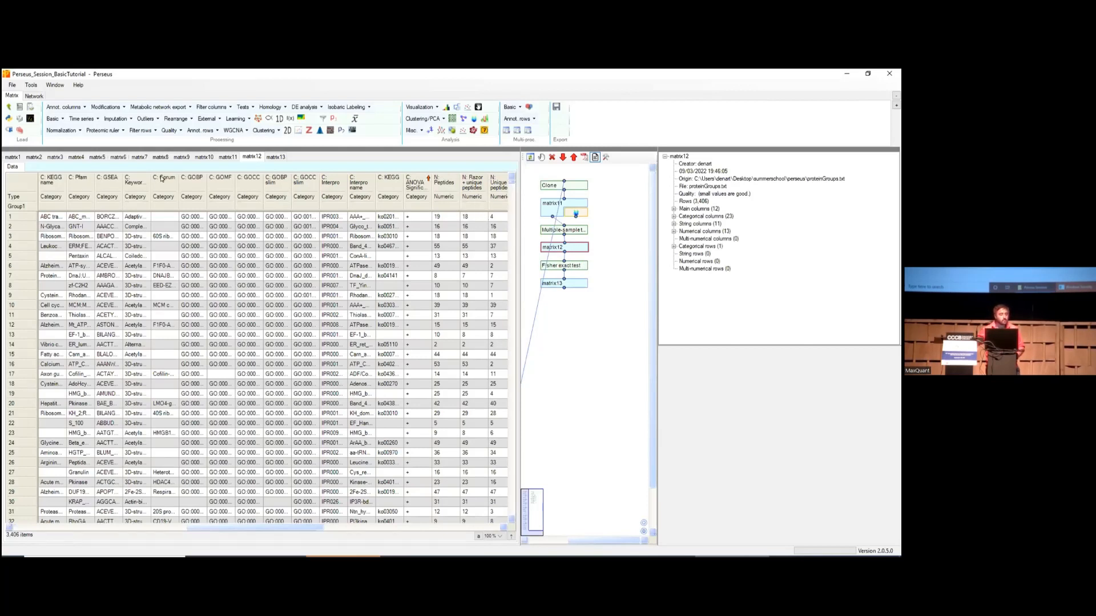
pyautogui.click(143, 131)
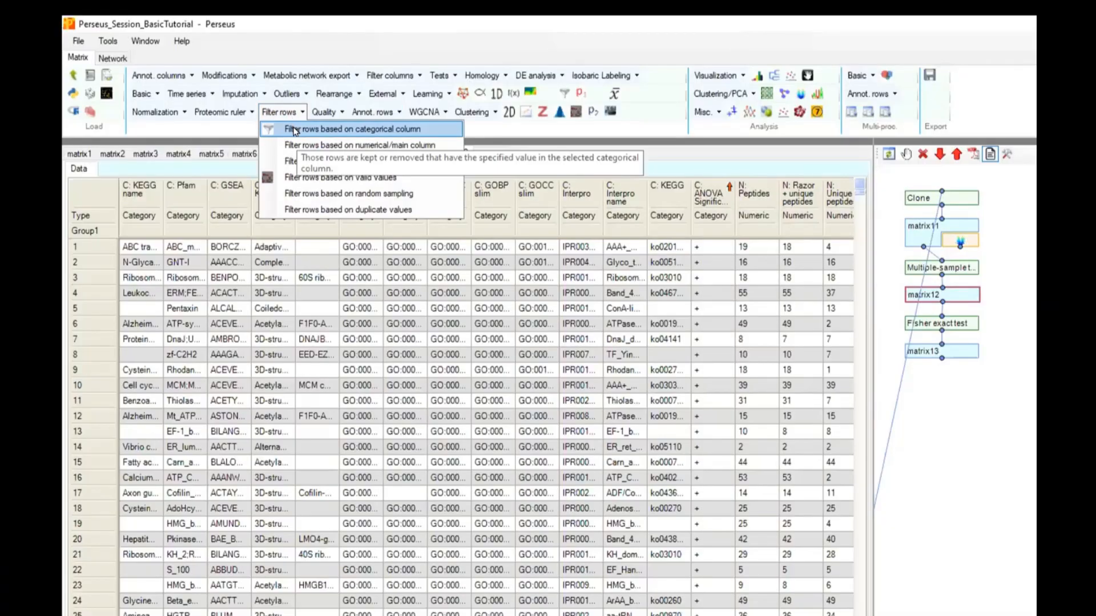
pyautogui.click(295, 131)
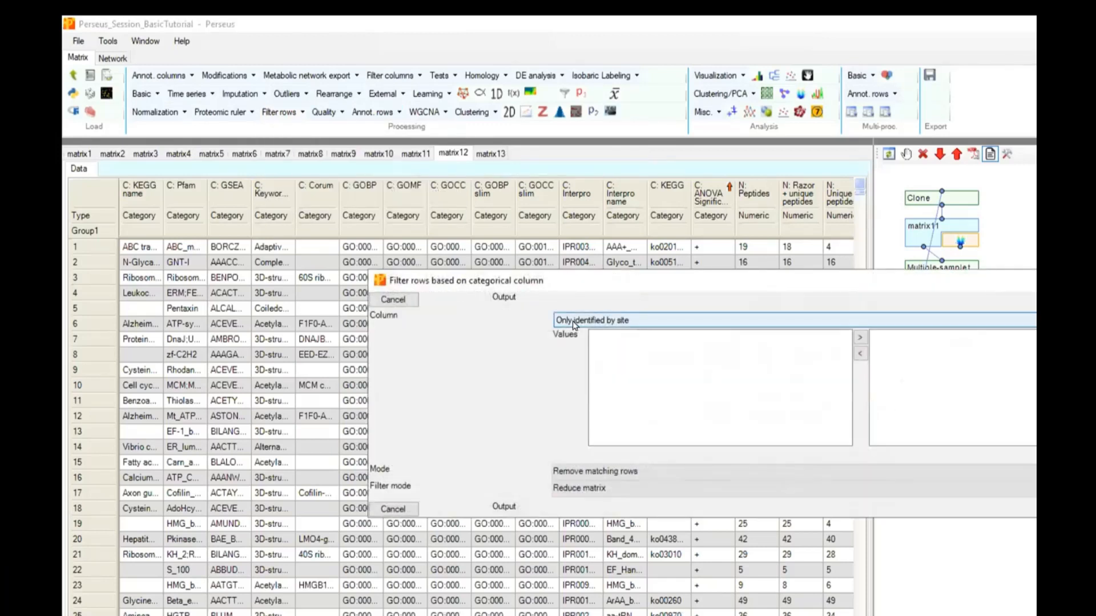
pyautogui.click(572, 320)
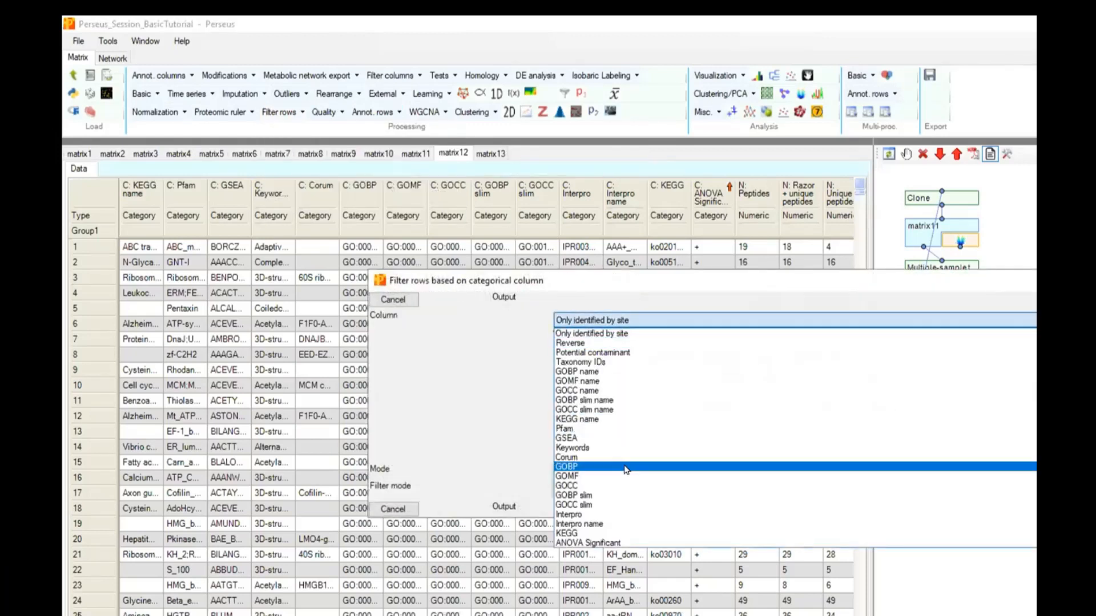
pyautogui.click(609, 543)
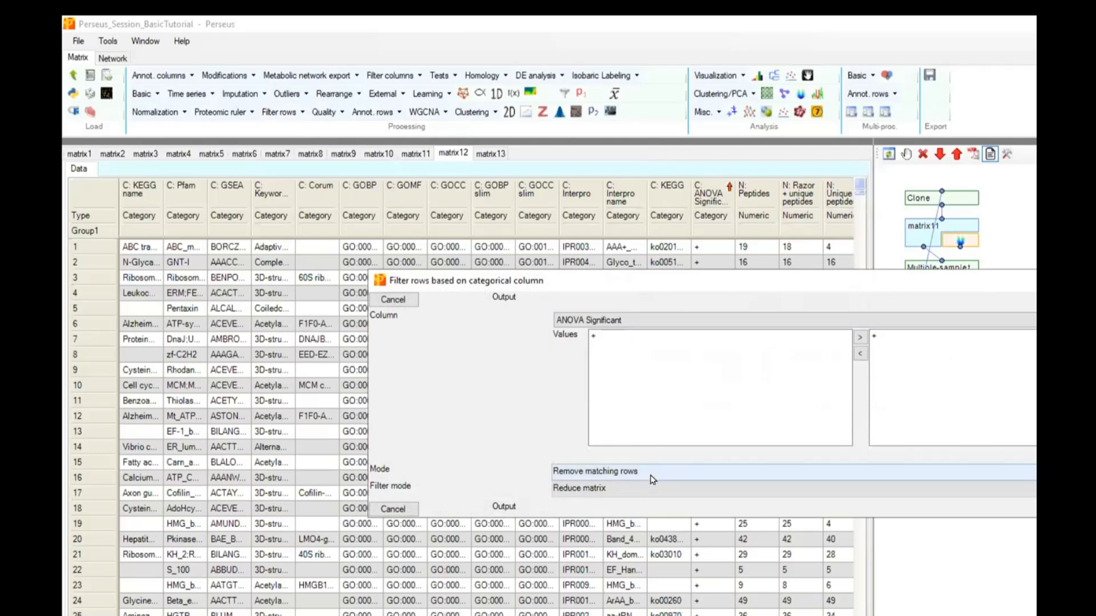
pyautogui.click(577, 471)
pyautogui.click(576, 497)
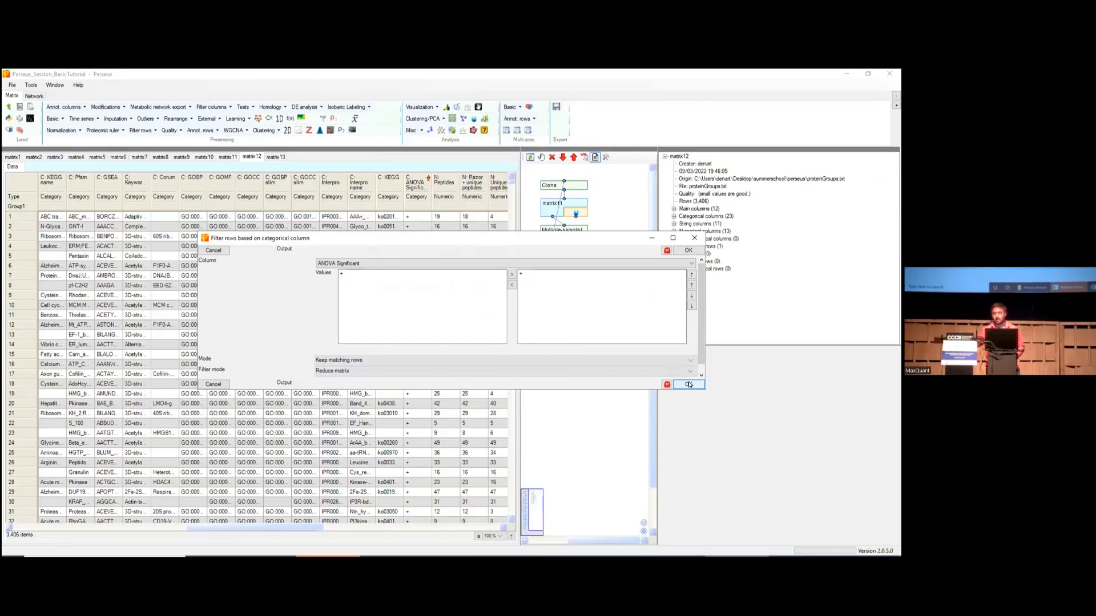
pyautogui.click(689, 385)
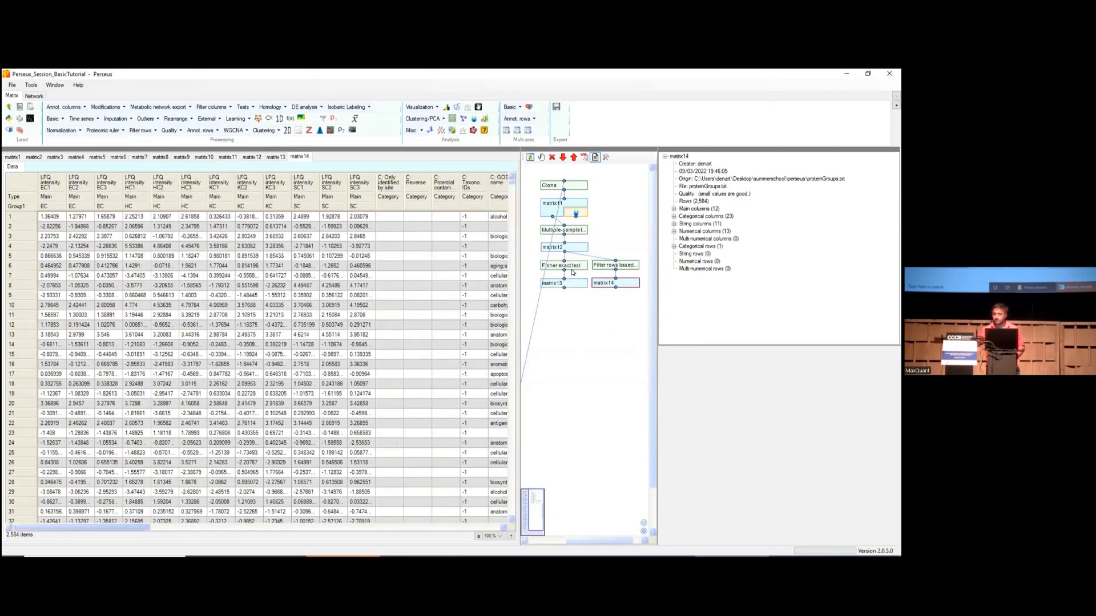
# Run a principal component analysis on matrix14 without category enrichment in components and display the PCA plots
pyautogui.click(554, 251)
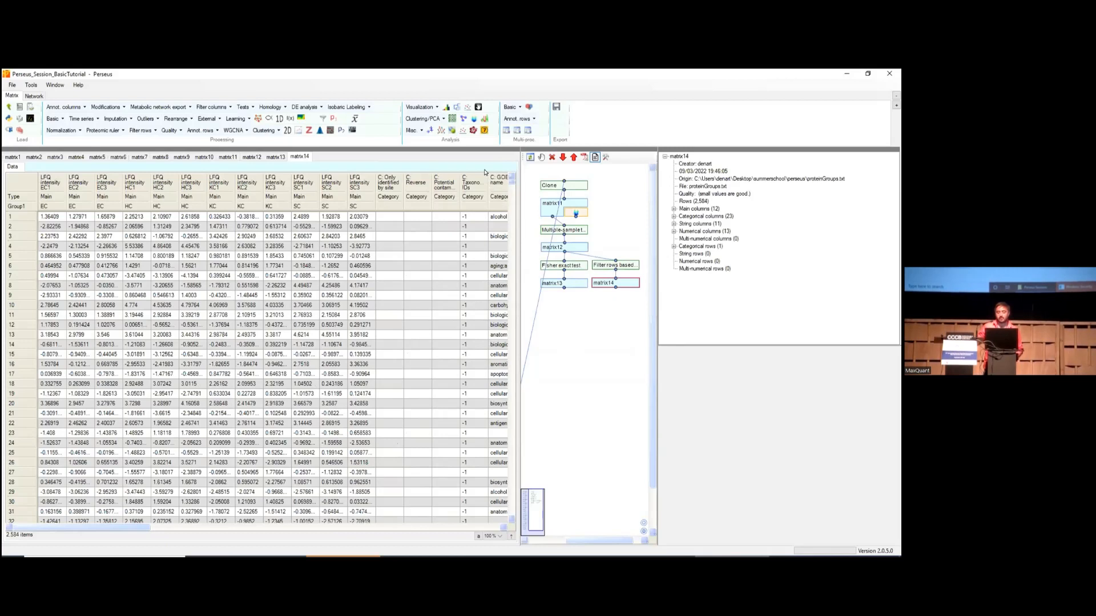
pyautogui.click(436, 120)
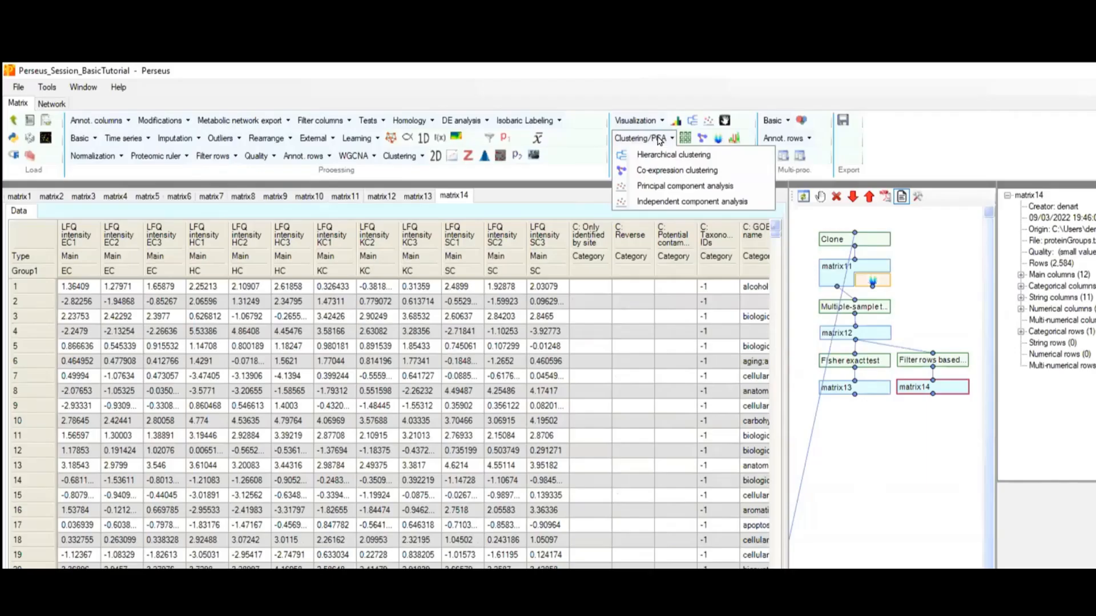
pyautogui.click(681, 186)
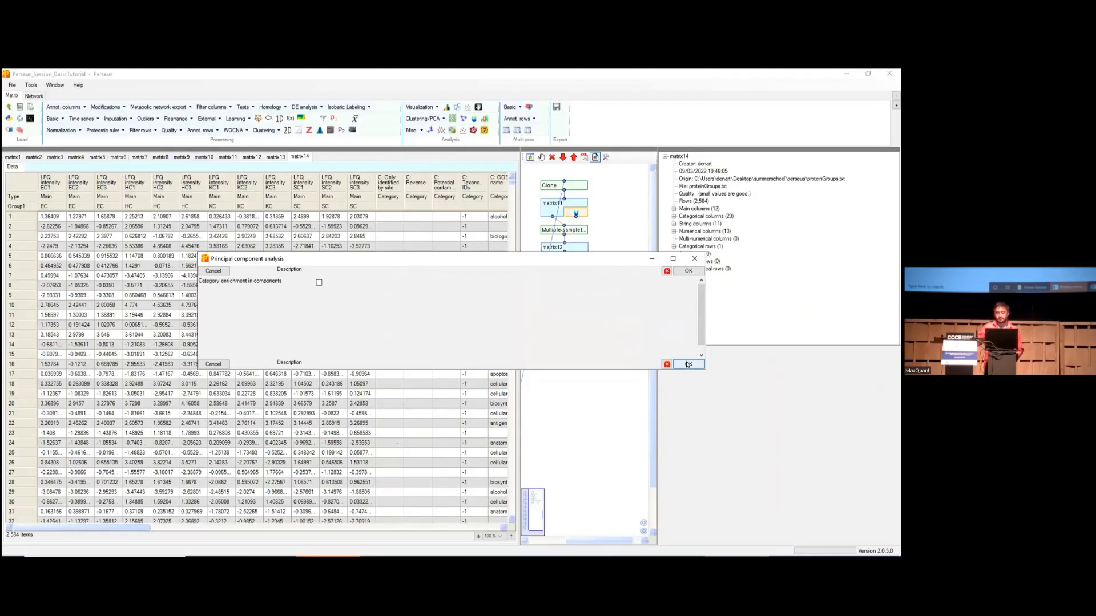
pyautogui.click(687, 364)
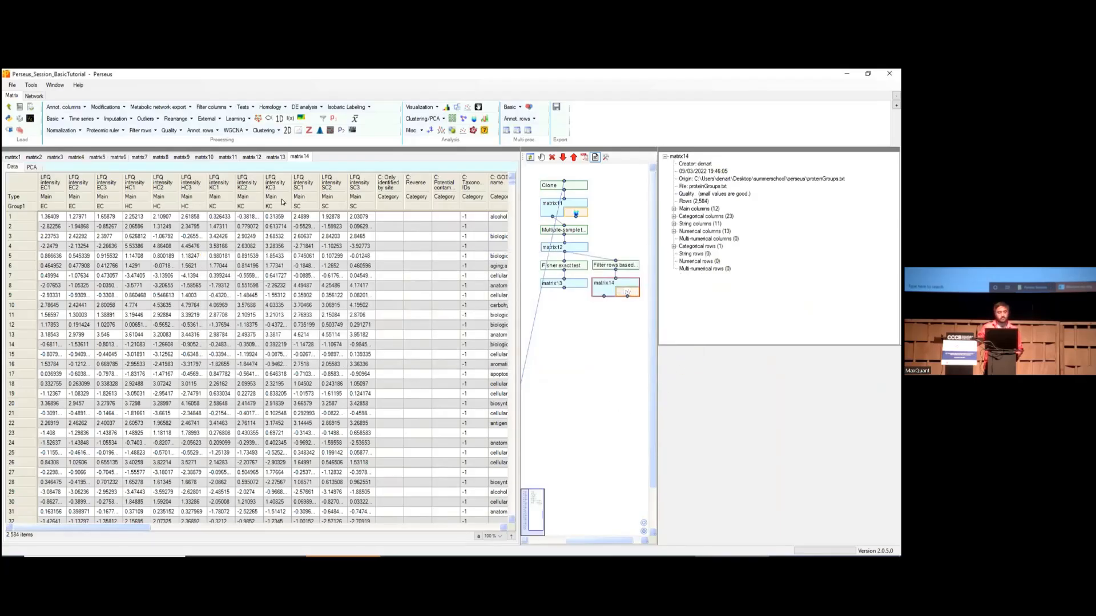
pyautogui.click(32, 167)
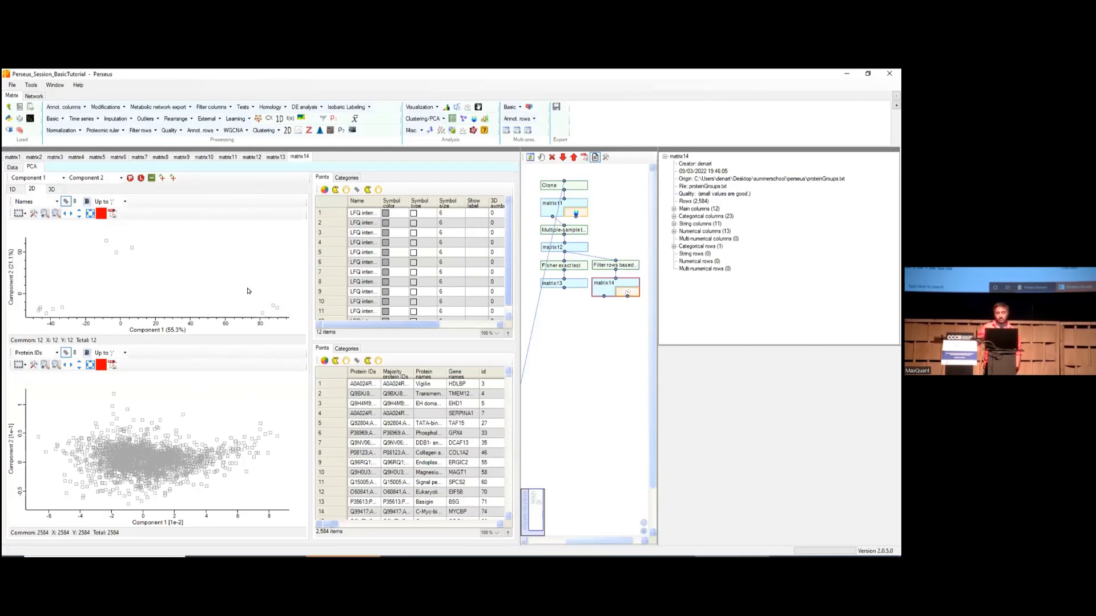
# Select the sample cluster at high Component 1 in the PCA plot and widen the Name column to identify its samples
pyautogui.moveTo(250, 287); pyautogui.dragTo(287, 318)
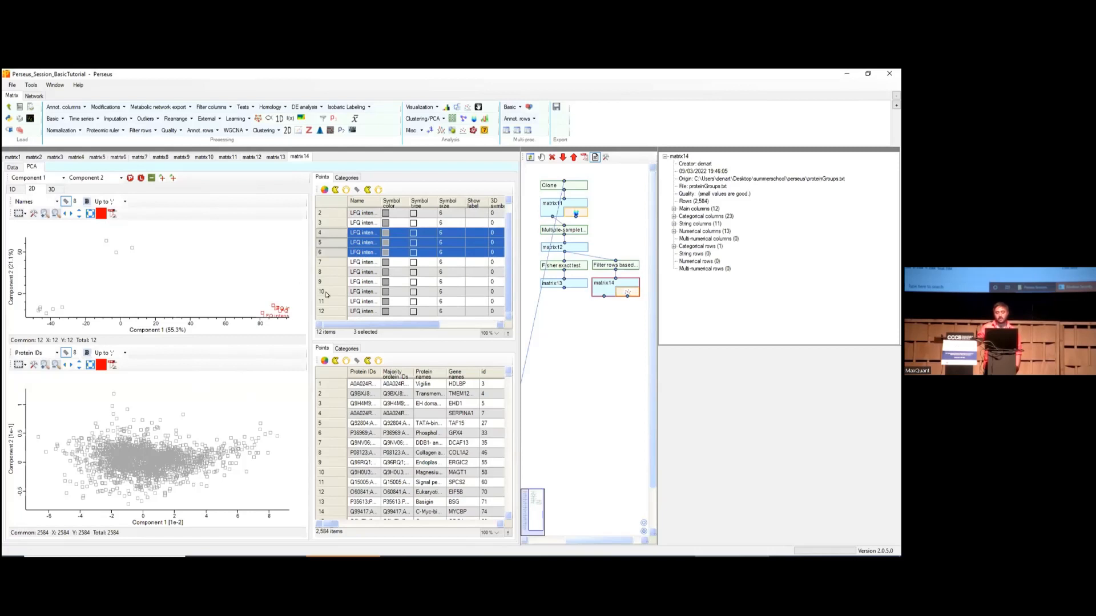
pyautogui.moveTo(379, 204); pyautogui.dragTo(402, 206)
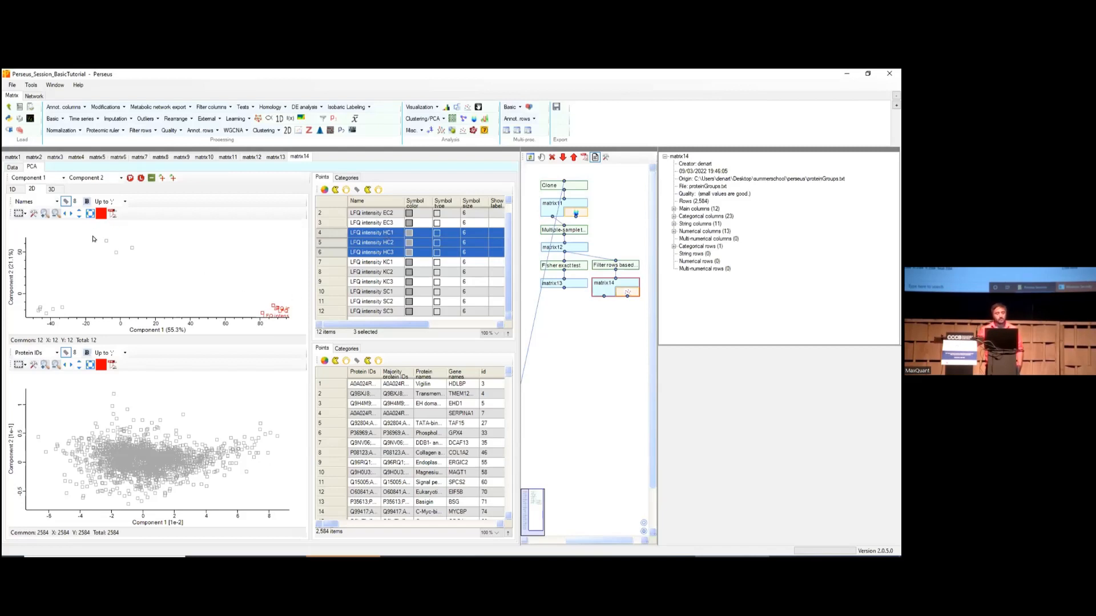
pyautogui.click(162, 268)
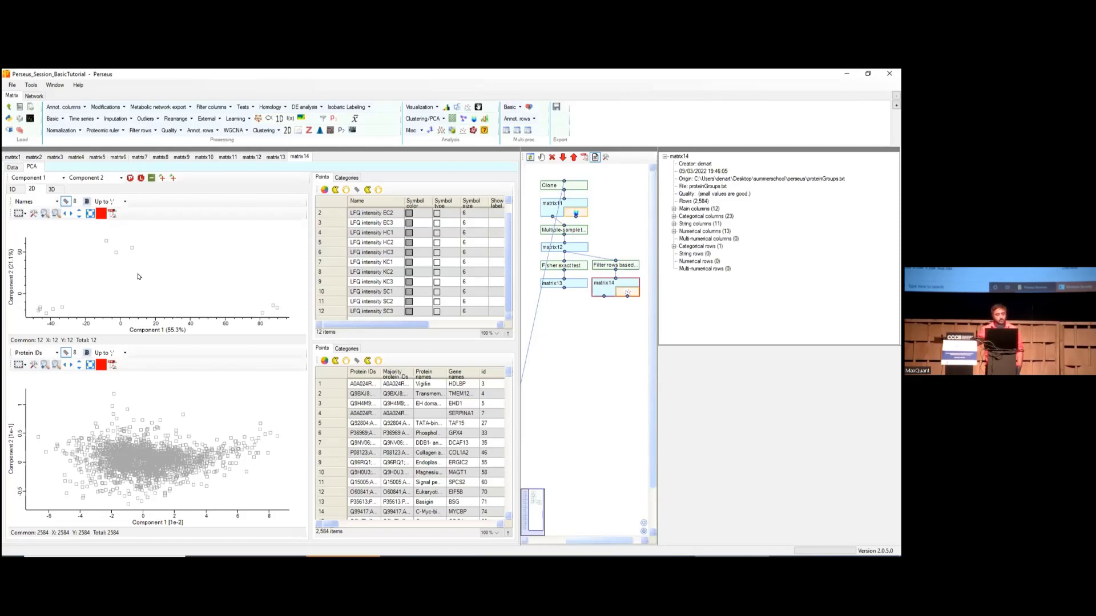
# Select points of the cluster at high Component 2 in the PCA plot to identify their samples
pyautogui.click(115, 253)
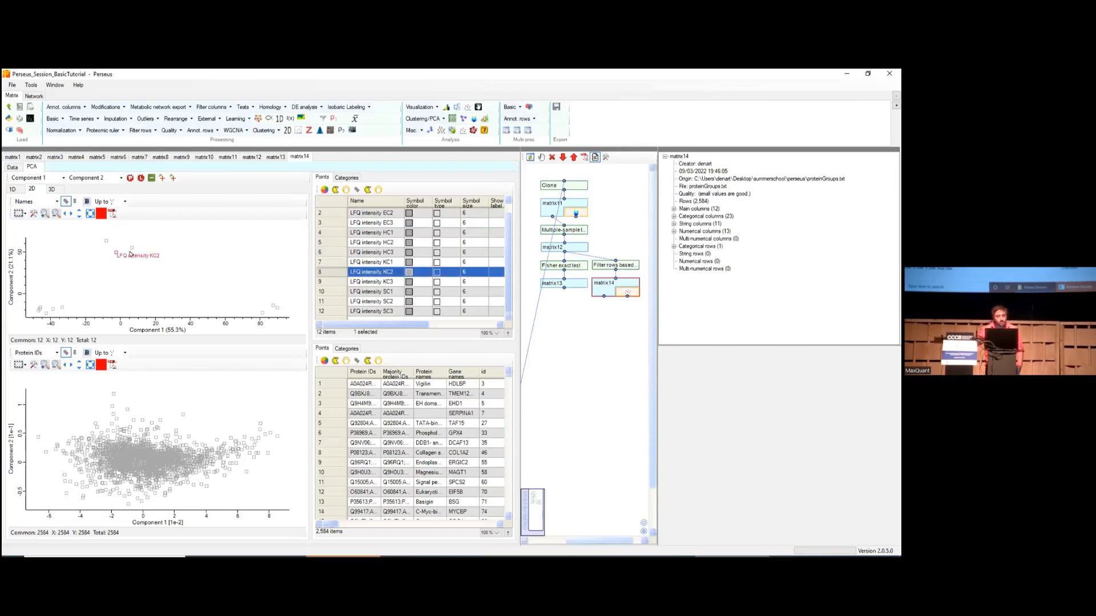
pyautogui.moveTo(151, 252); pyautogui.dragTo(95, 234)
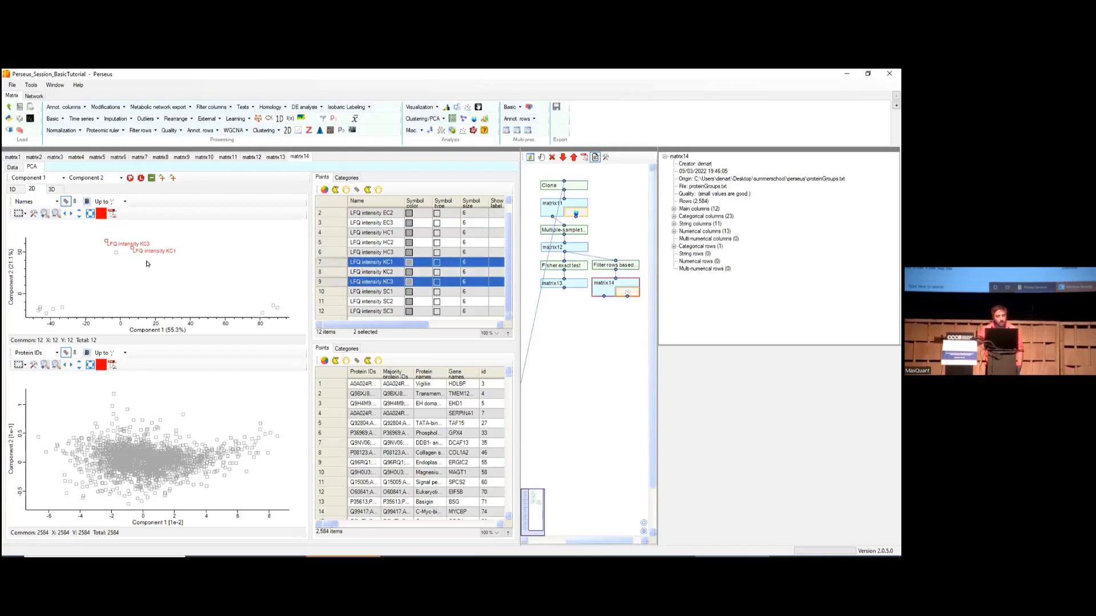
pyautogui.click(126, 251)
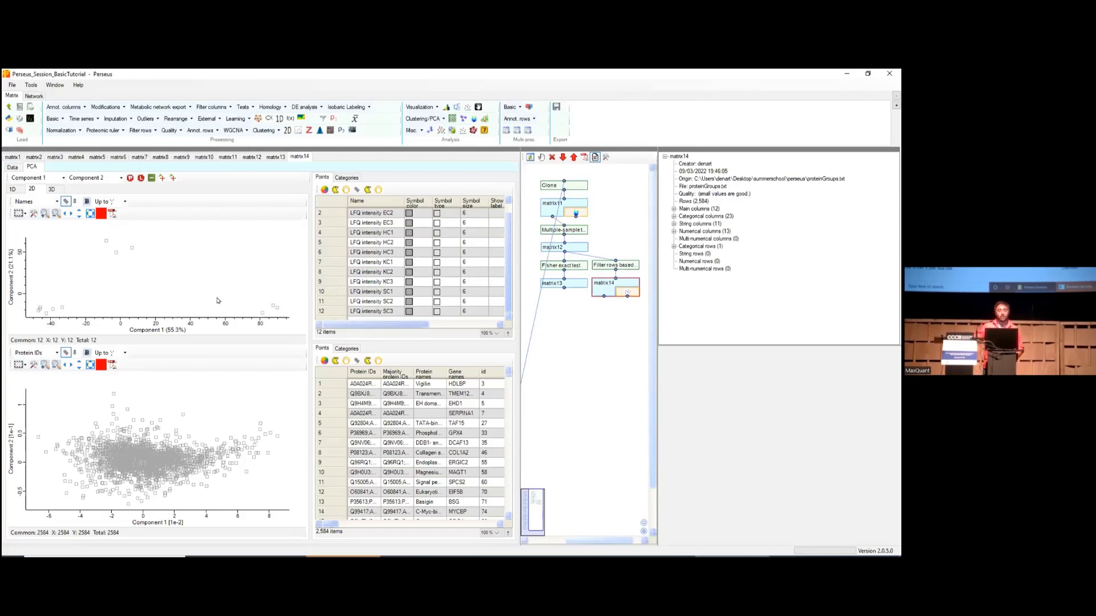
pyautogui.click(131, 249)
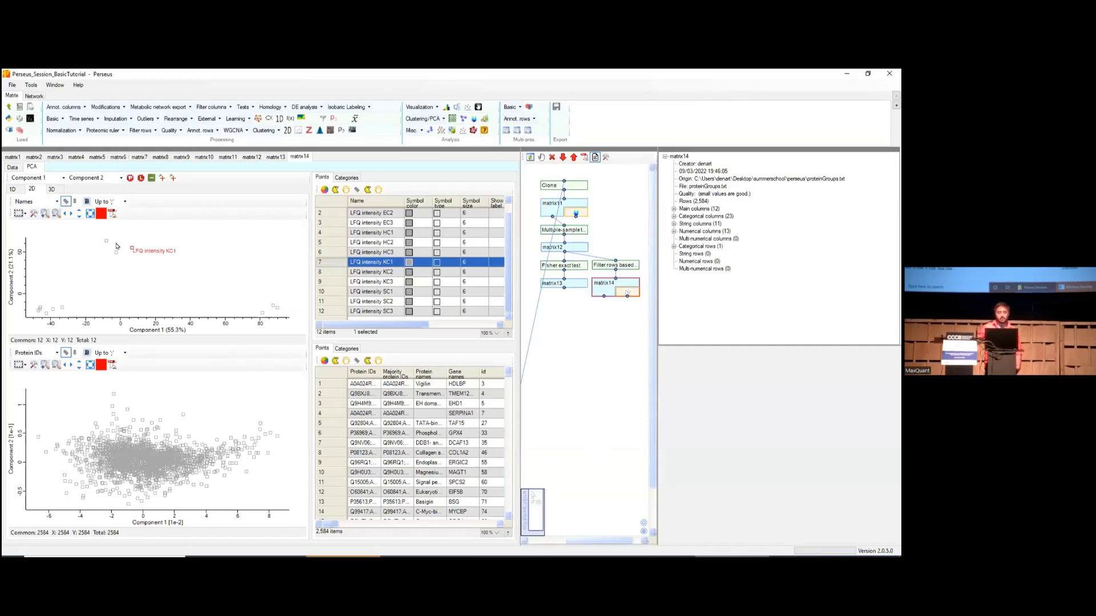
# Sort matrix14's data by ascending LFQ intensity SC3, and reselect the high Component 1 sample cluster in its PCA plot
pyautogui.click(14, 167)
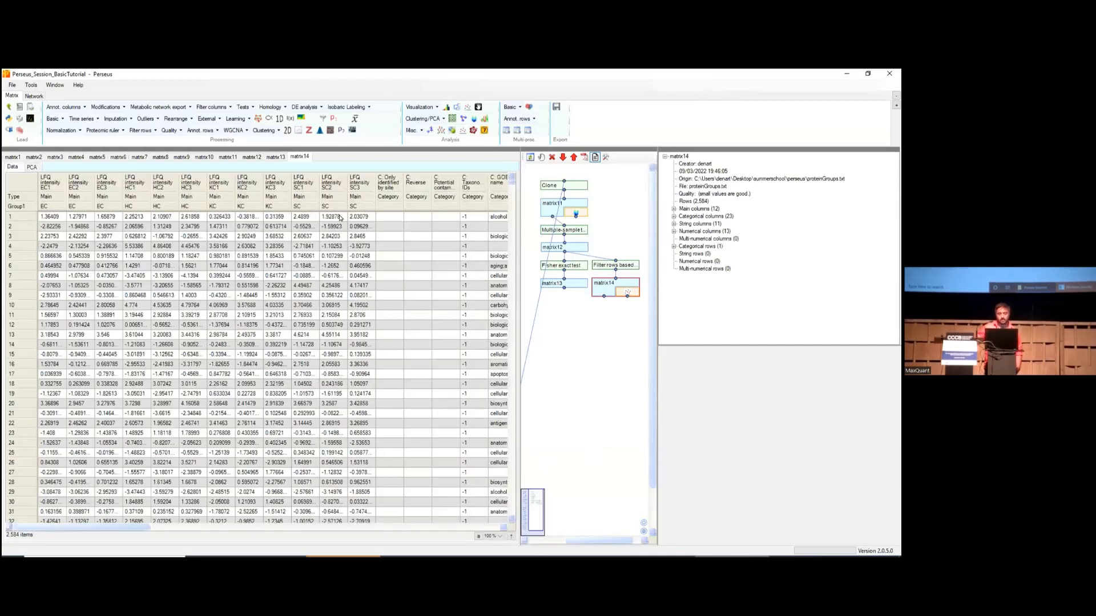
pyautogui.click(359, 187)
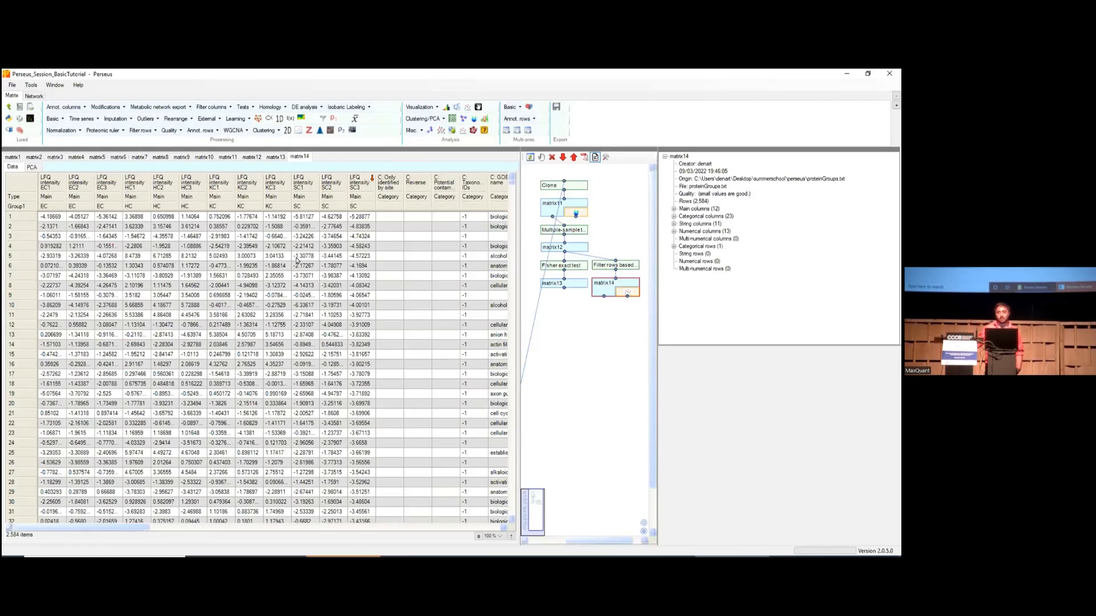
pyautogui.click(31, 168)
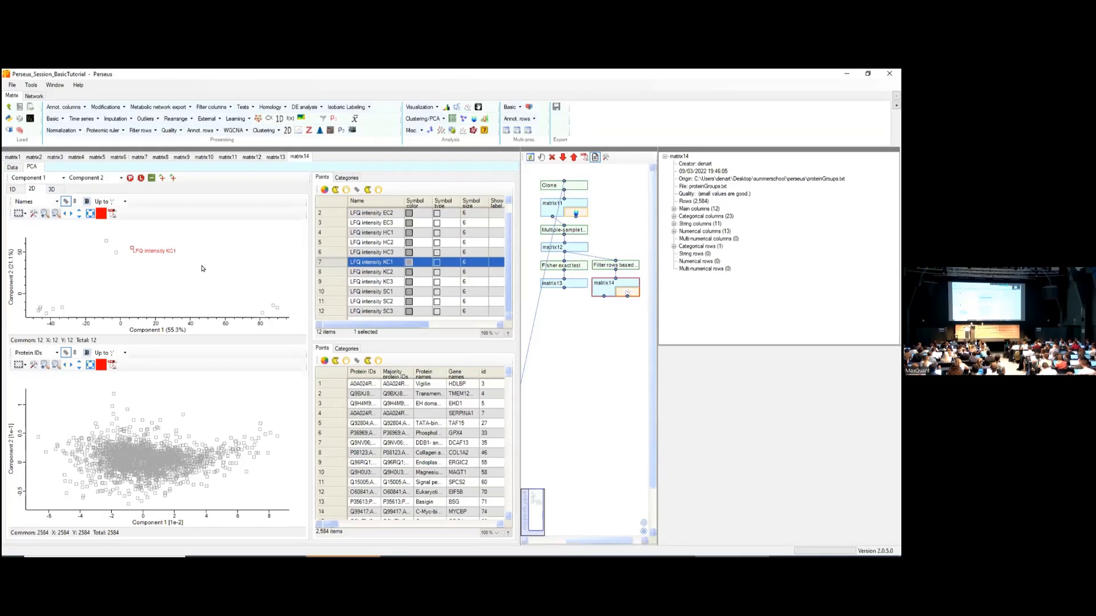
pyautogui.moveTo(244, 287); pyautogui.dragTo(291, 319)
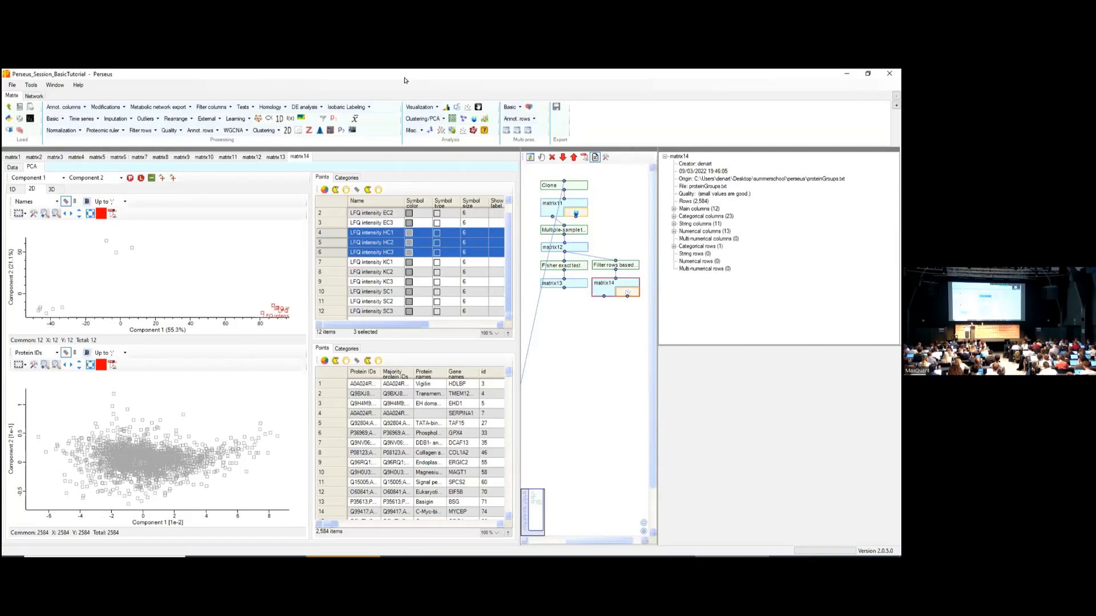
# Z-score matrix14 by rows with no grouping, and review the original matrix14 values for comparison
pyautogui.click(596, 289)
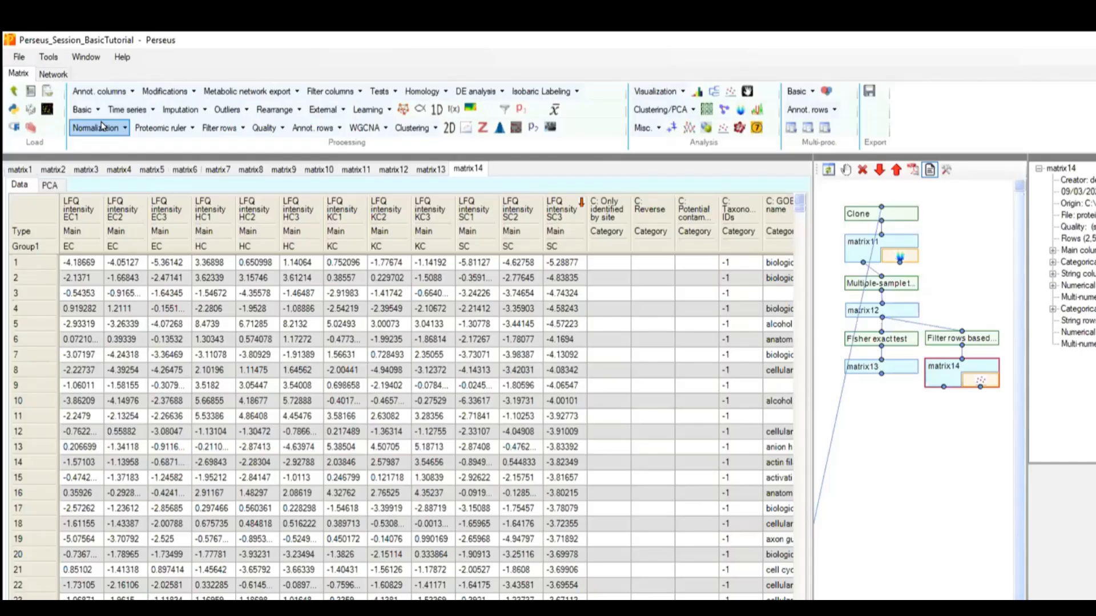
pyautogui.click(102, 126)
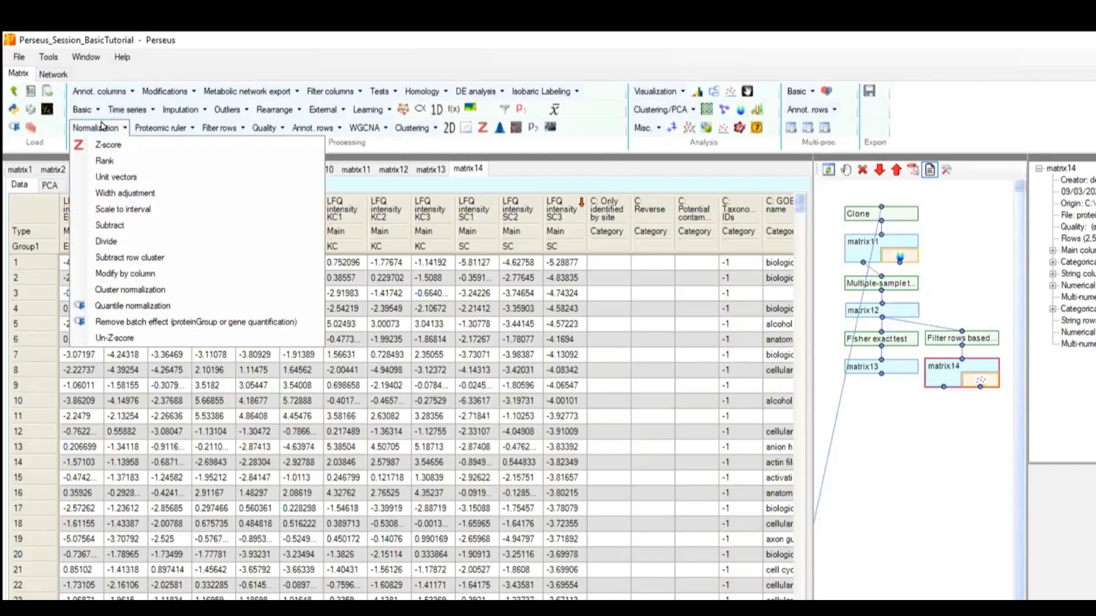
pyautogui.click(114, 147)
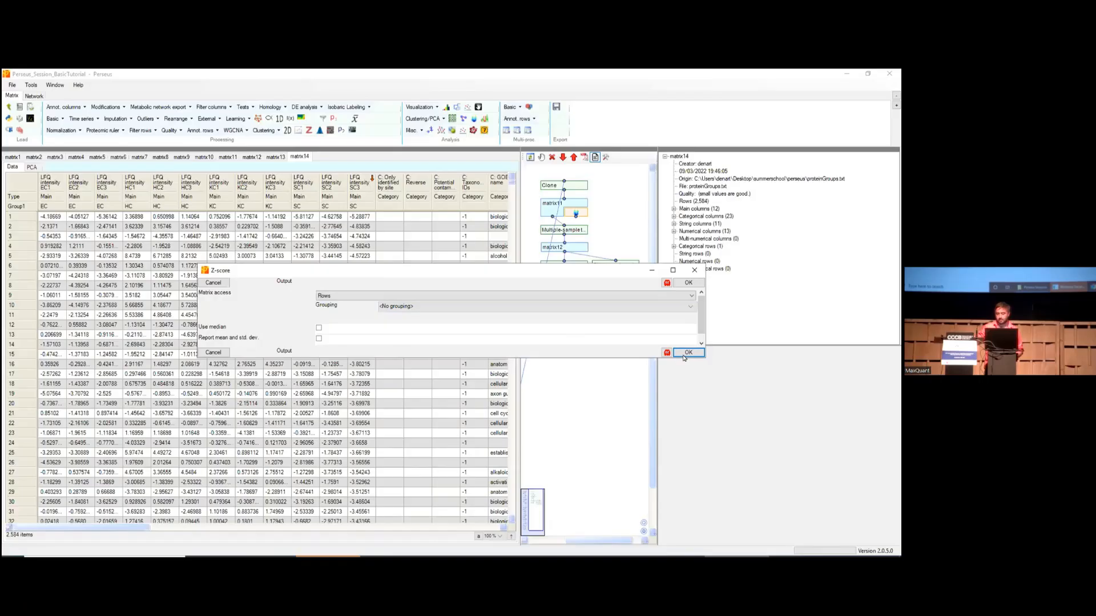
pyautogui.click(1075, 475)
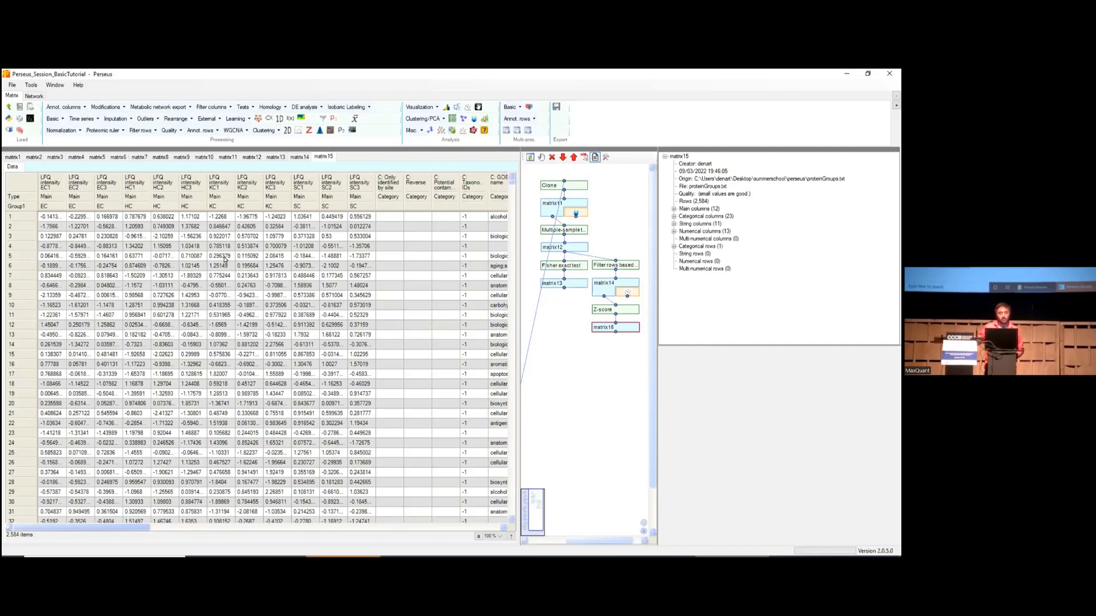
pyautogui.click(600, 294)
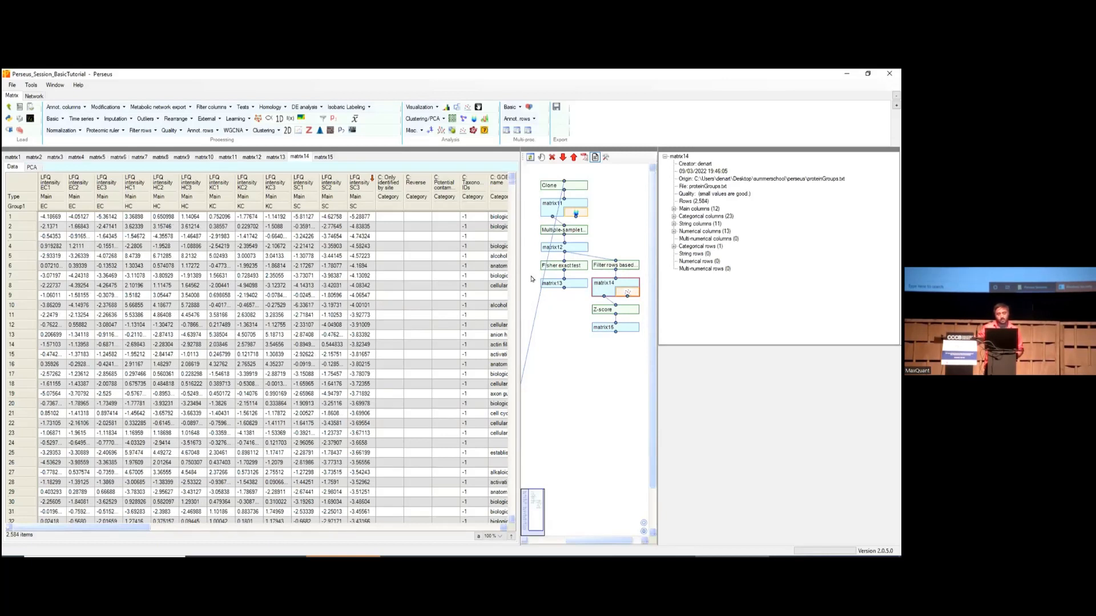
# Run hierarchical clustering on matrix15 with Euclidean distance, average linkage, no constraint and k-means preprocessing for both the row and column trees
pyautogui.click(608, 327)
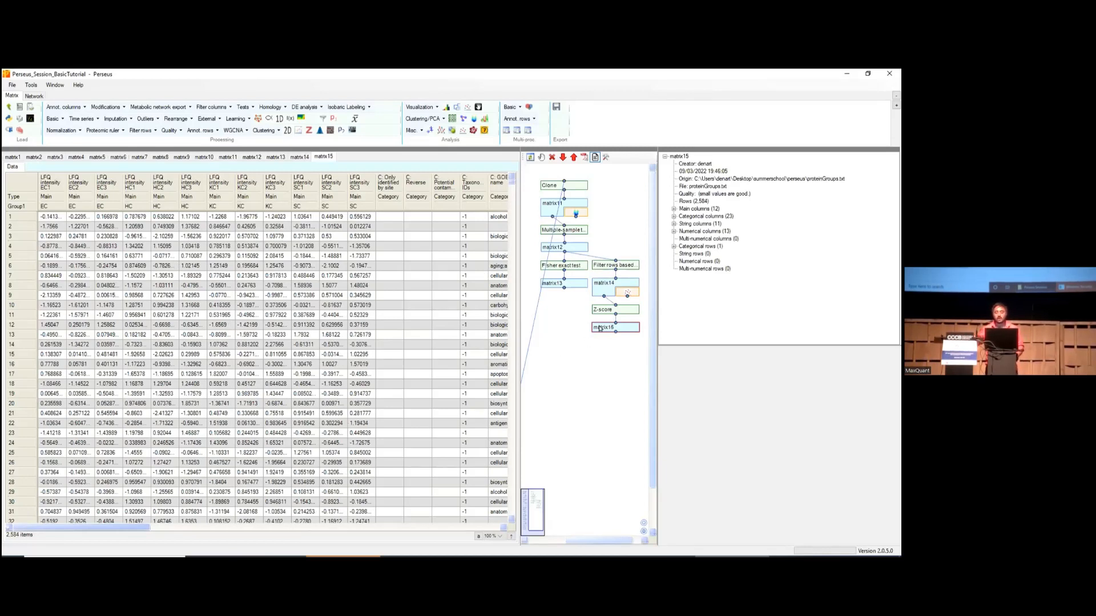
pyautogui.click(432, 124)
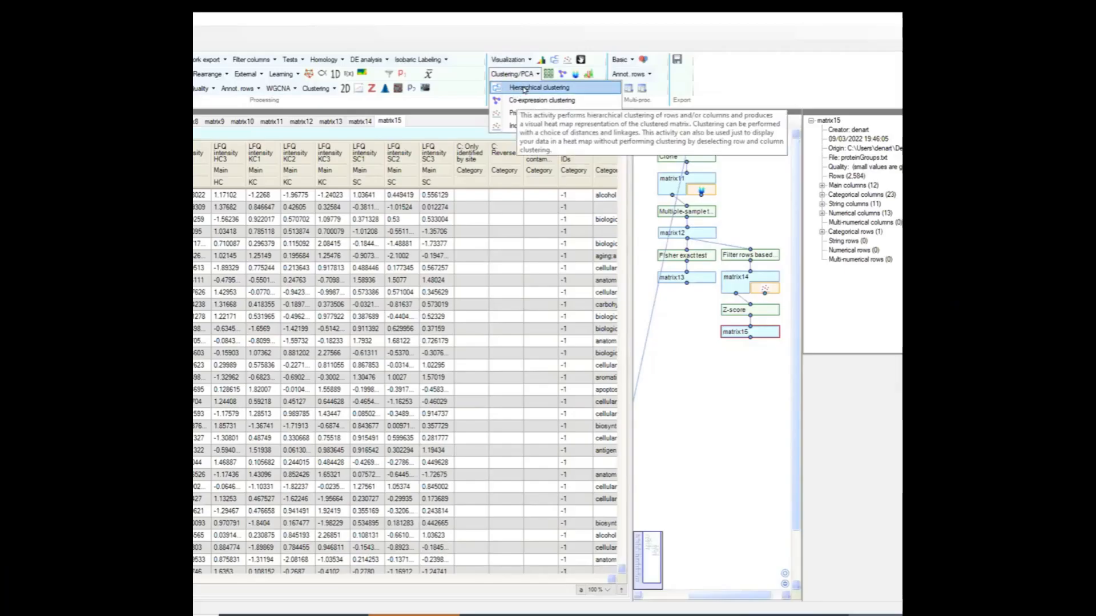
pyautogui.click(524, 89)
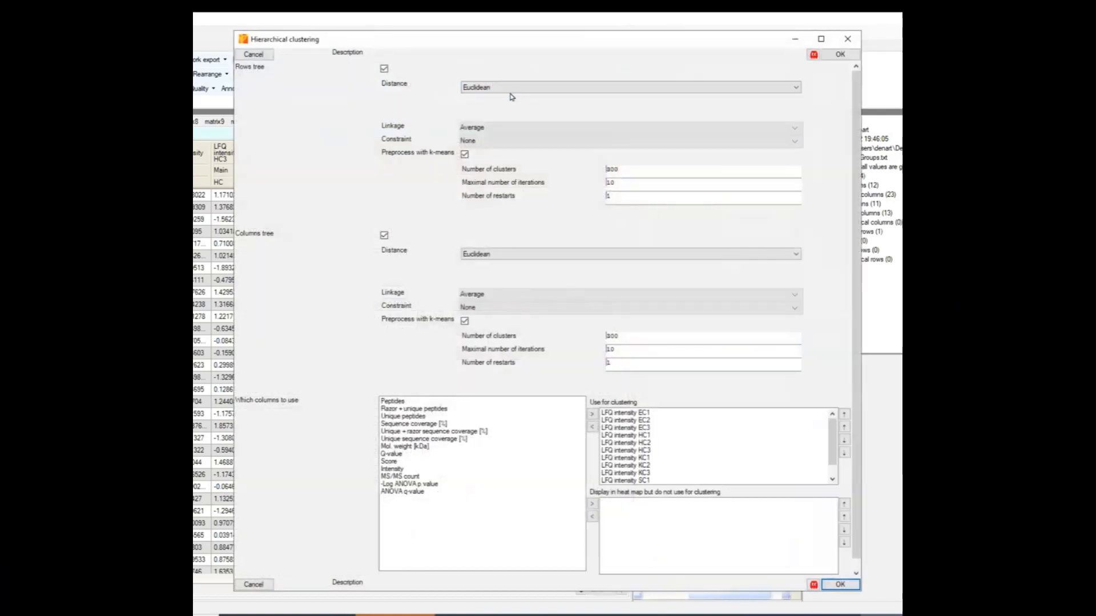
pyautogui.moveTo(317, 177)
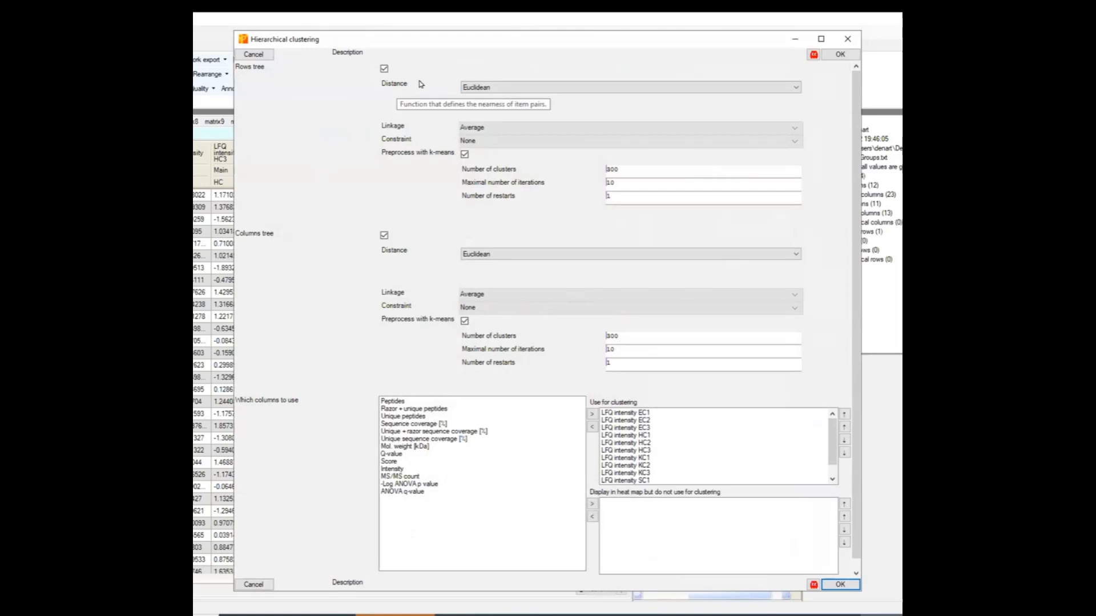
pyautogui.click(518, 86)
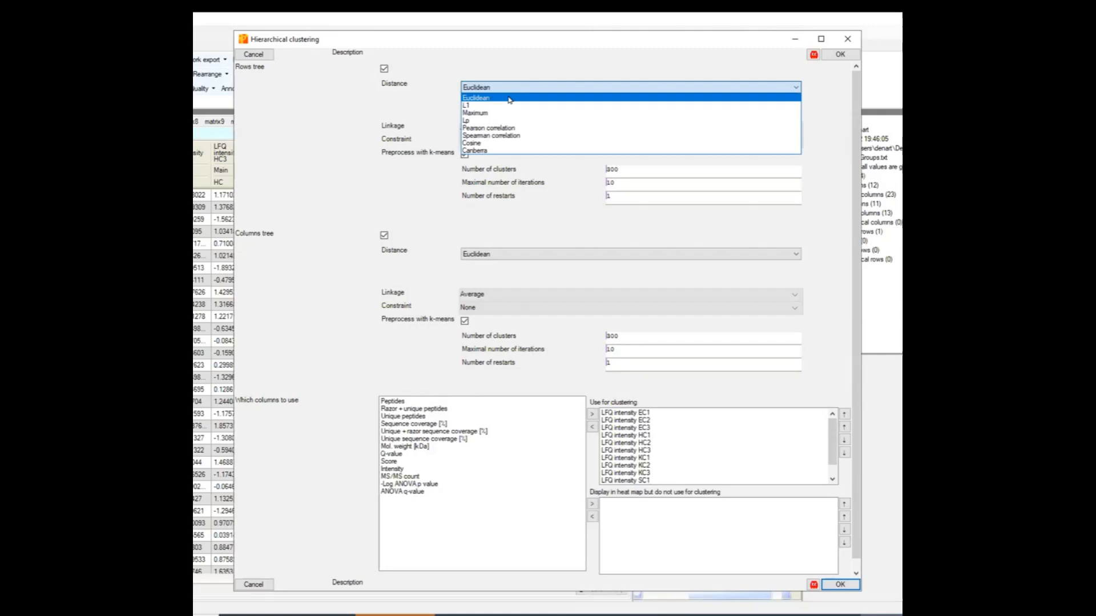
pyautogui.click(510, 100)
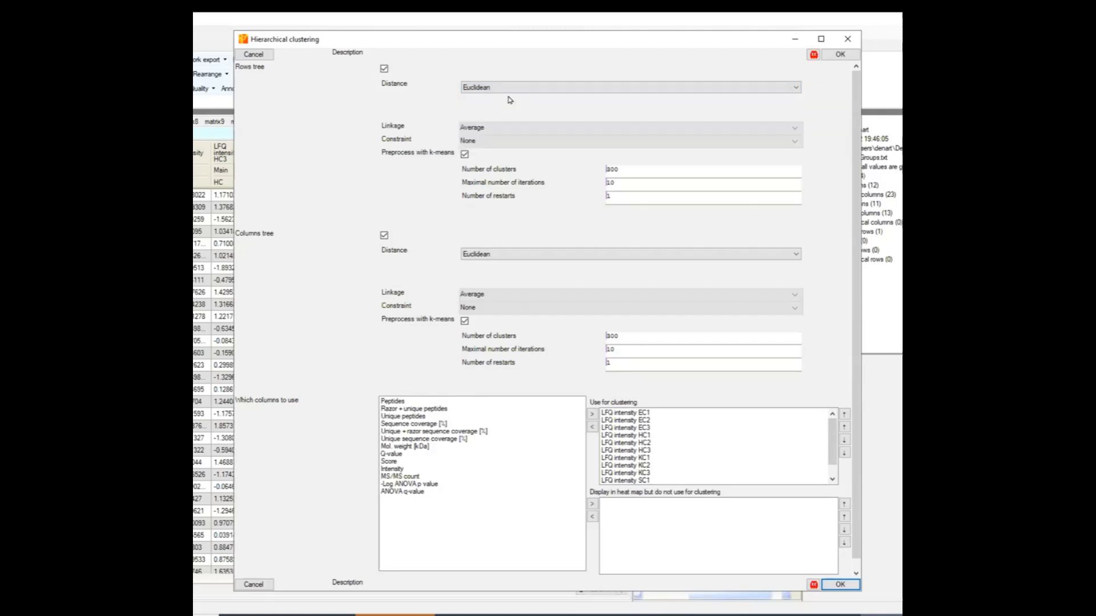
pyautogui.click(489, 130)
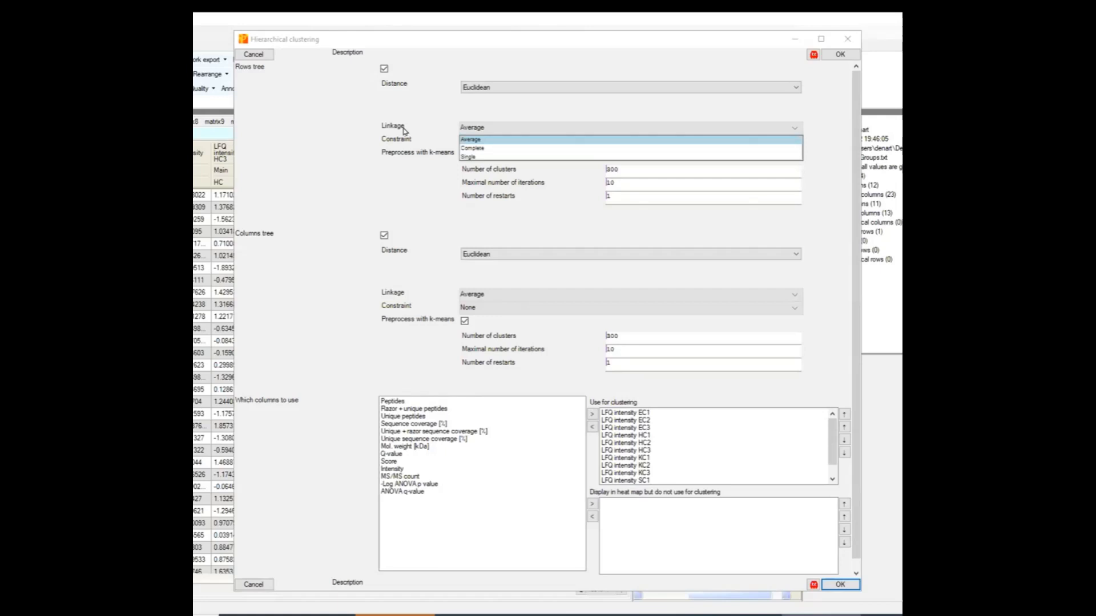
pyautogui.click(421, 138)
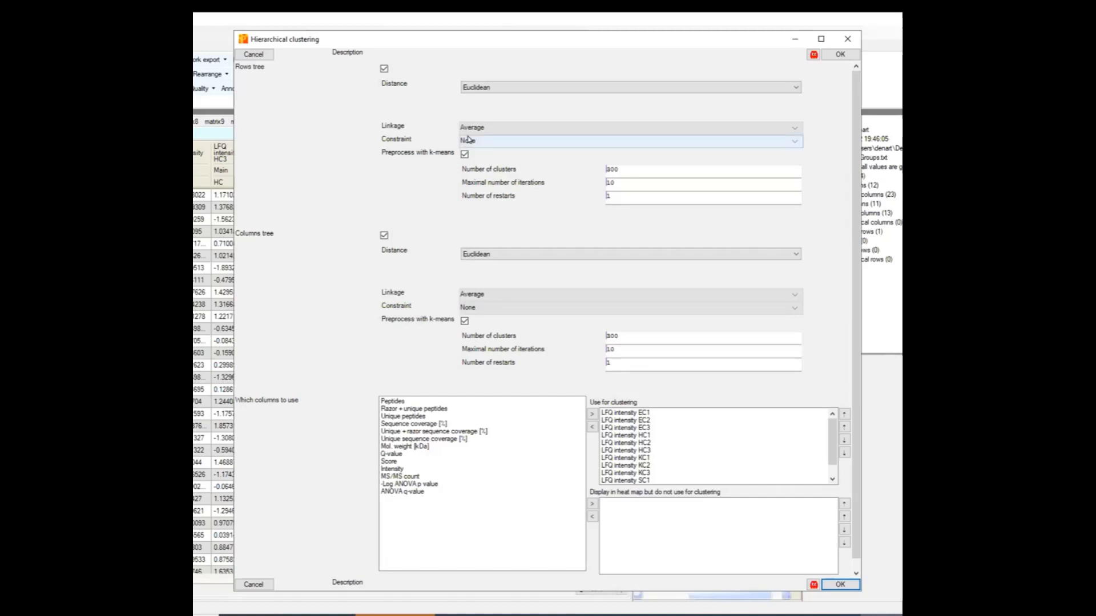
pyautogui.moveTo(422, 128)
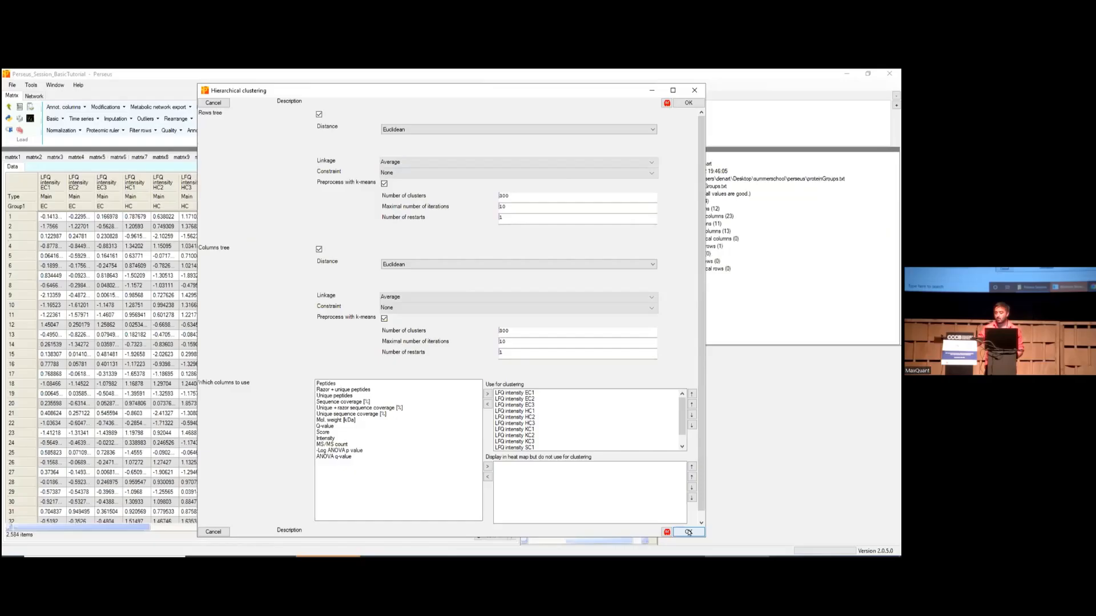
pyautogui.click(840, 585)
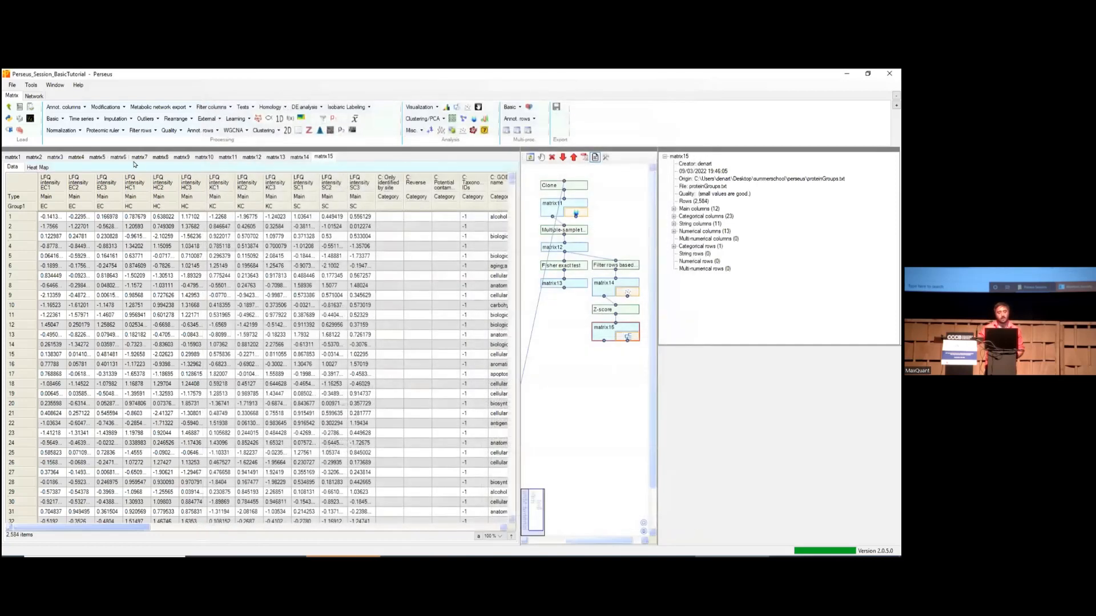
# Define four row clusters in matrix15's heat map
pyautogui.click(40, 168)
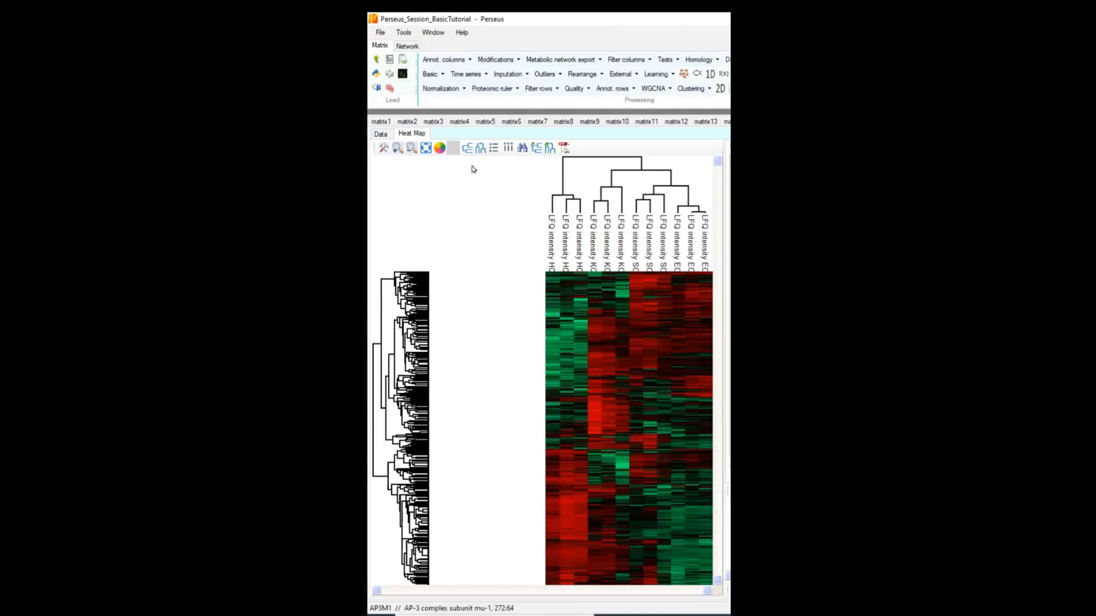
pyautogui.click(464, 149)
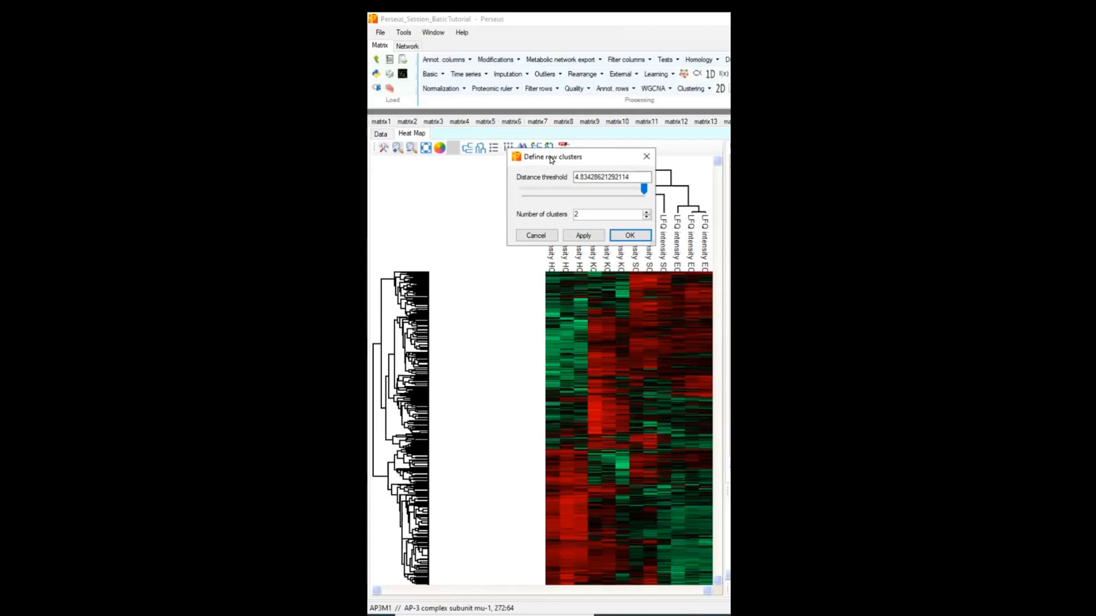
pyautogui.moveTo(551, 160); pyautogui.dragTo(461, 175)
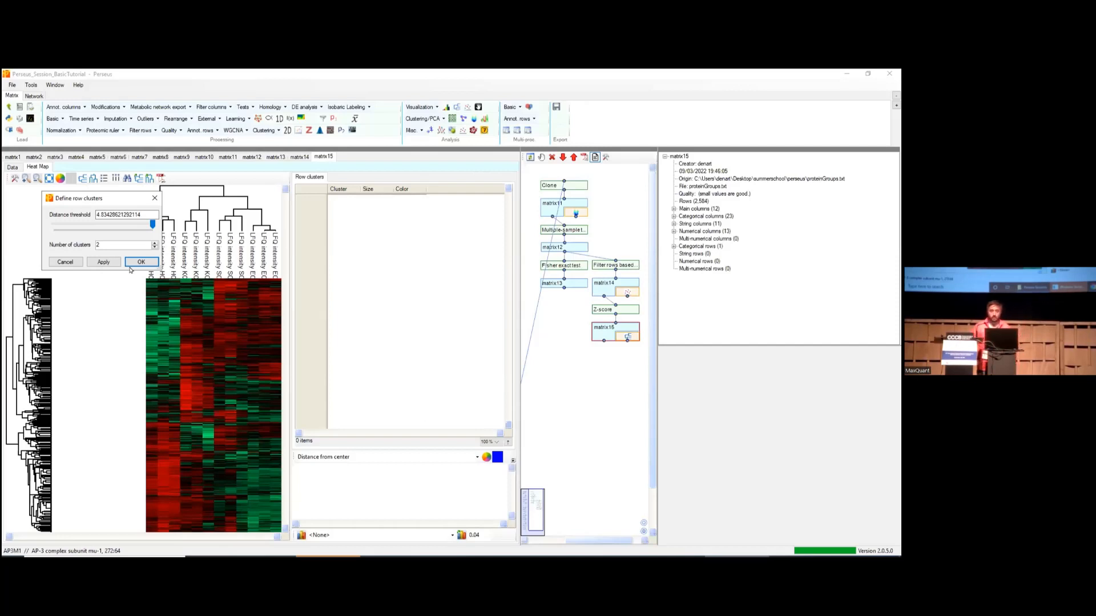
pyautogui.click(154, 245)
pyautogui.click(153, 245)
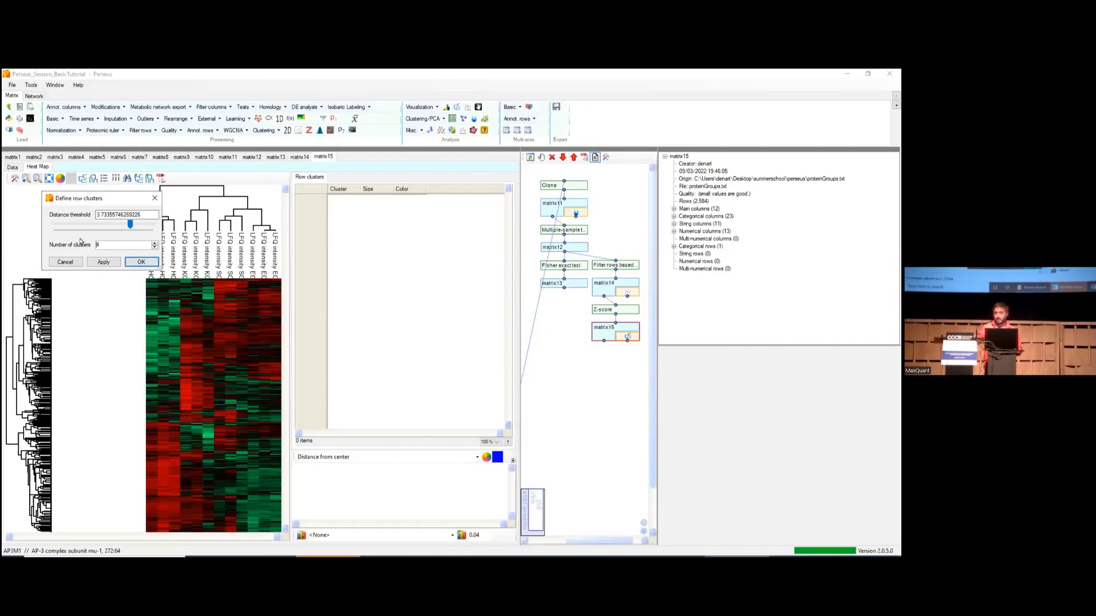
pyautogui.click(141, 262)
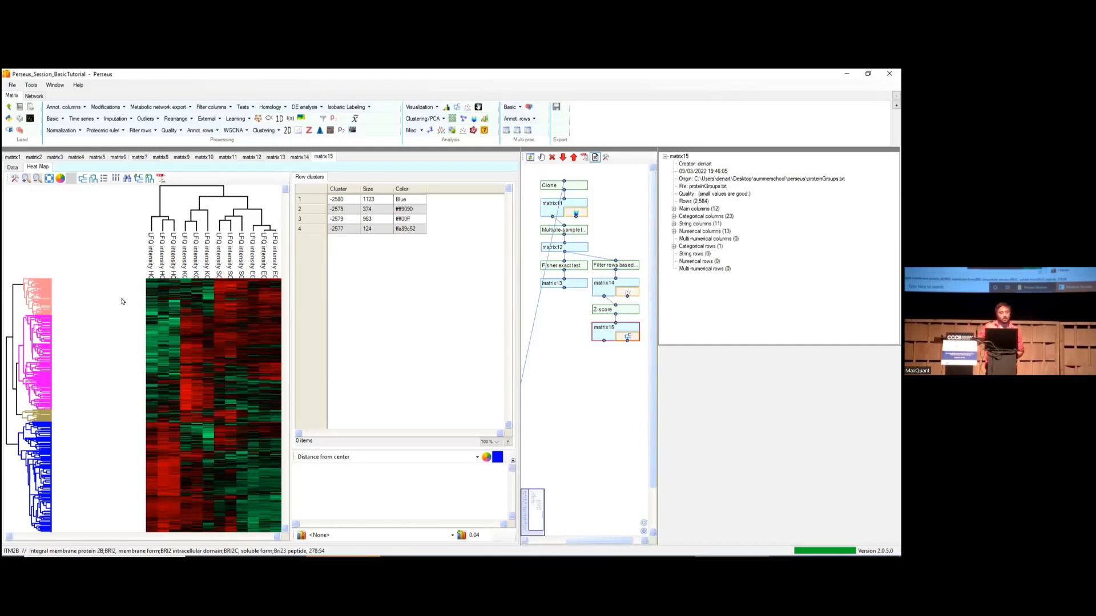
# Examine the protein names along the heat map's row tree at close range, and return to the full heat map
pyautogui.moveTo(122, 297); pyautogui.dragTo(121, 377)
pyautogui.moveTo(390, 319); pyautogui.dragTo(388, 417)
pyautogui.moveTo(390, 334); pyautogui.dragTo(390, 405)
pyautogui.moveTo(386, 360); pyautogui.dragTo(381, 457)
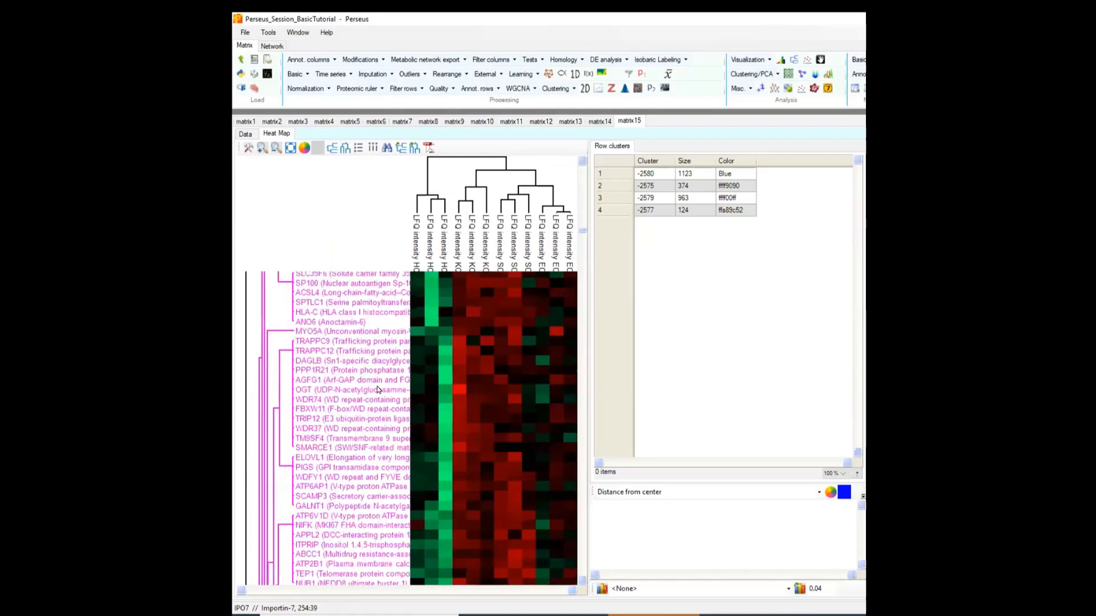
pyautogui.doubleClick(278, 306)
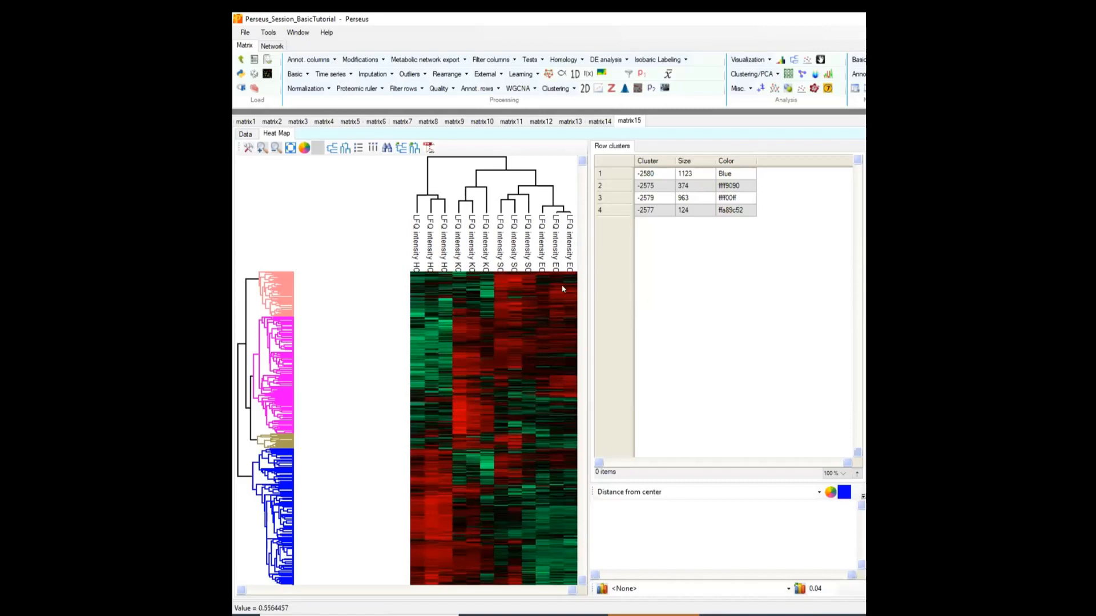
# Select the blue row cluster, enlarge its profile plot, and reveal the enrichment and members tables beneath it
pyautogui.click(641, 174)
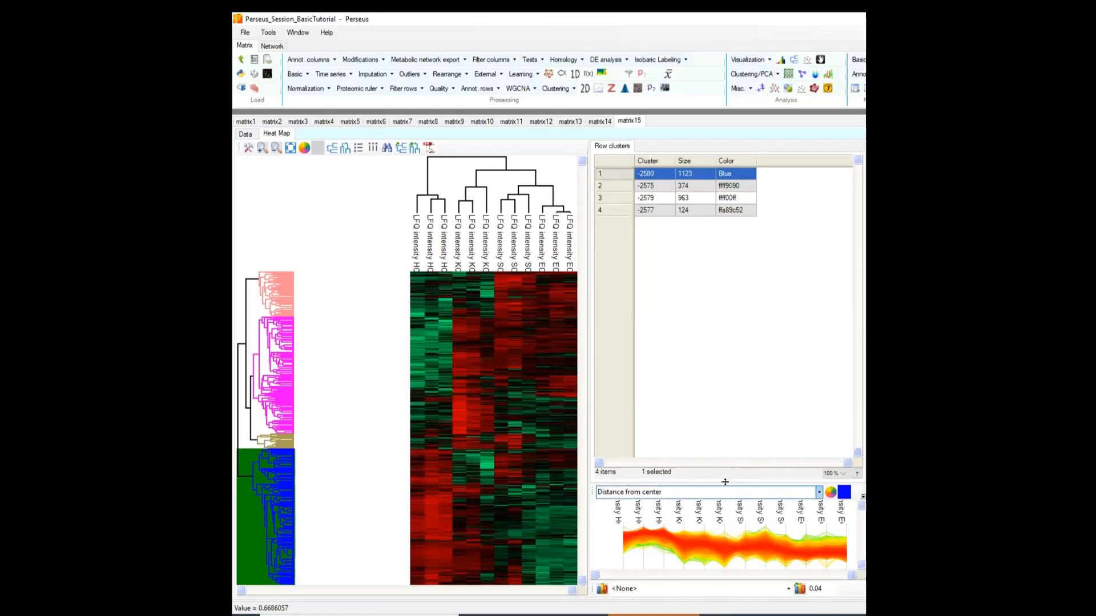
pyautogui.moveTo(722, 480); pyautogui.dragTo(714, 306)
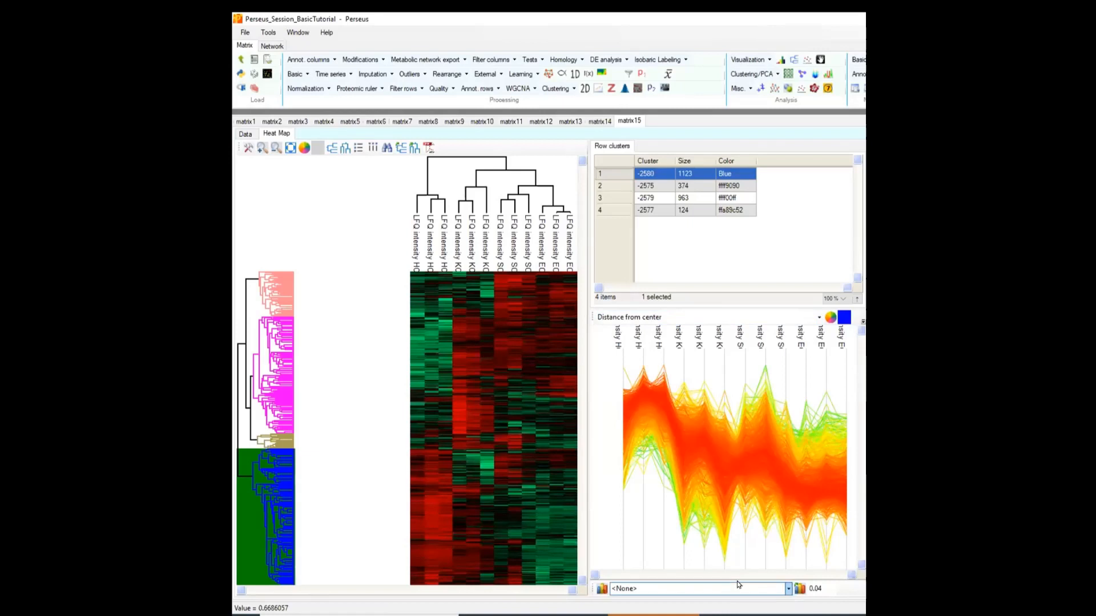
pyautogui.moveTo(738, 580); pyautogui.dragTo(732, 479)
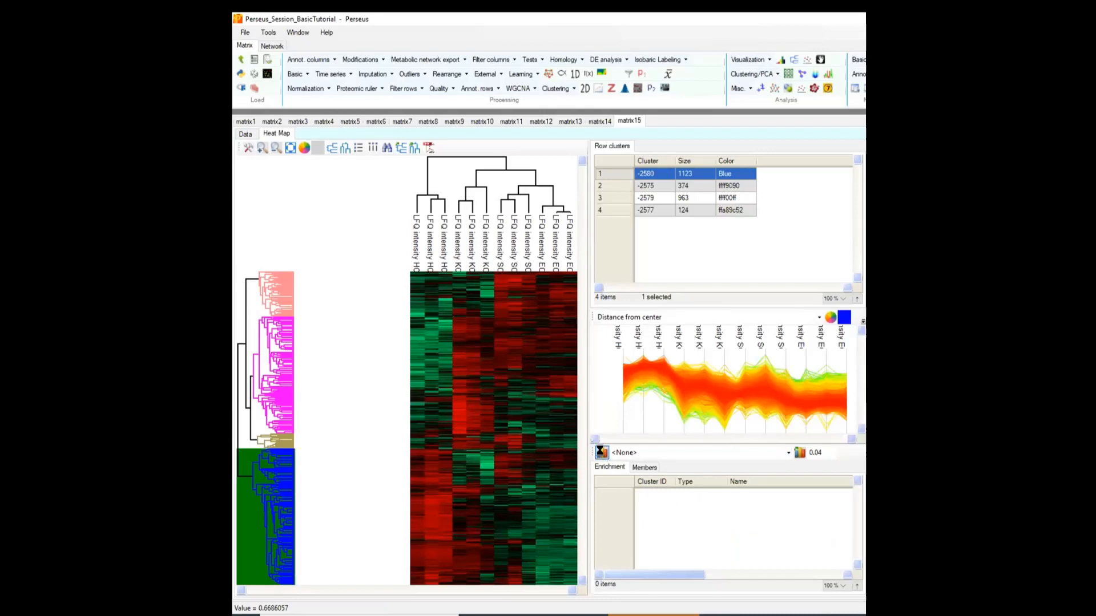